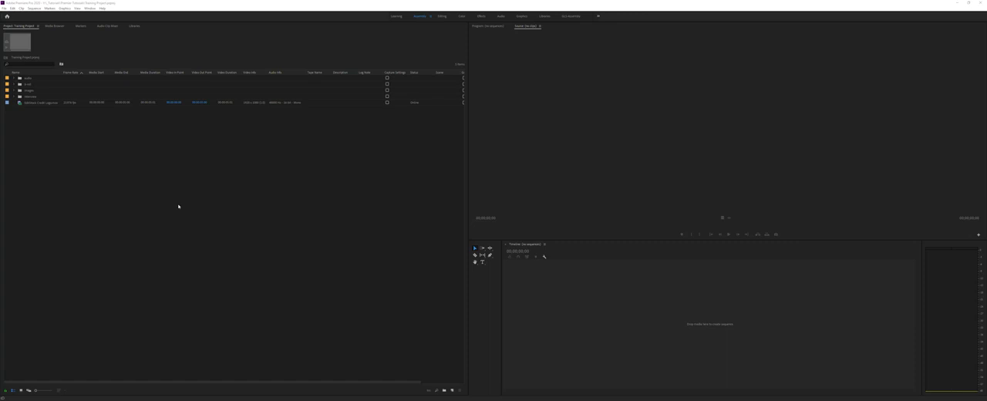
Step: Maximize the Project panel and enlarge the media thumbnails in Icon View
{"action": "left_click", "coordinate": [176, 206]}
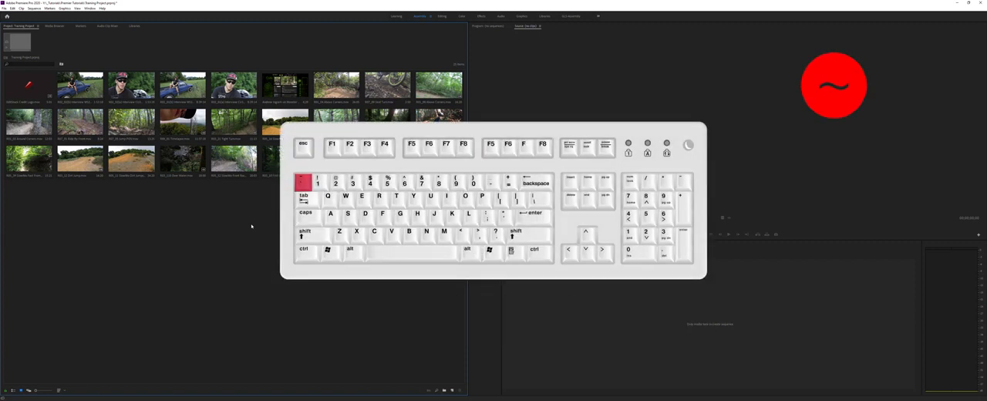
{"action": "key", "text": "grave"}
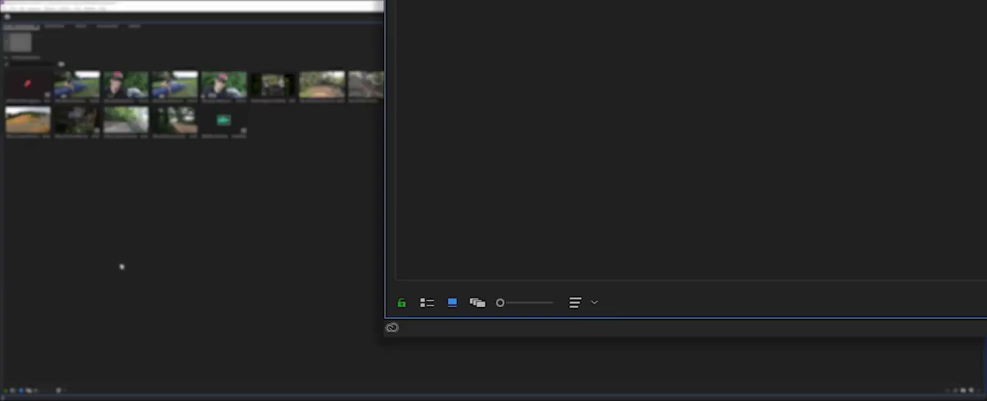
{"action": "mouse_move", "coordinate": [501, 302]}
{"action": "left_mouse_down"}
{"action": "mouse_move", "coordinate": [551, 300]}
{"action": "mouse_move", "coordinate": [516, 300]}
{"action": "left_mouse_up"}
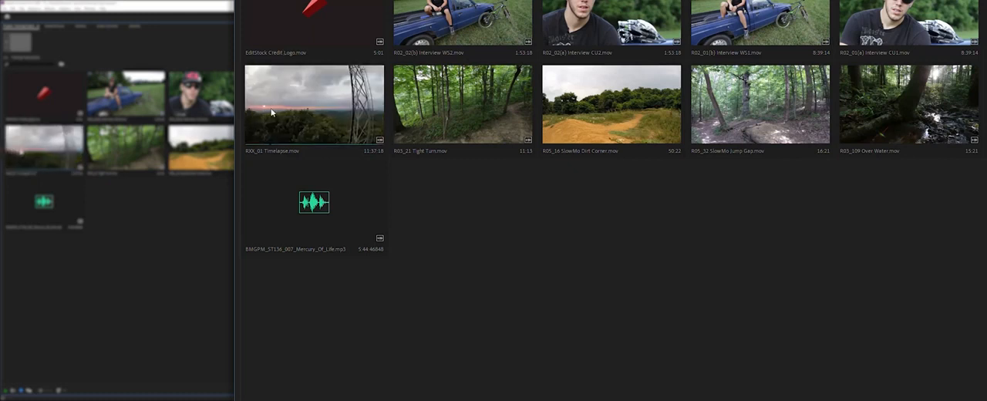
Step: Set new poster frames for the Timelapse, Tight Turn and SlowMo Dirt Corner clips
{"action": "right_click", "coordinate": [336, 100]}
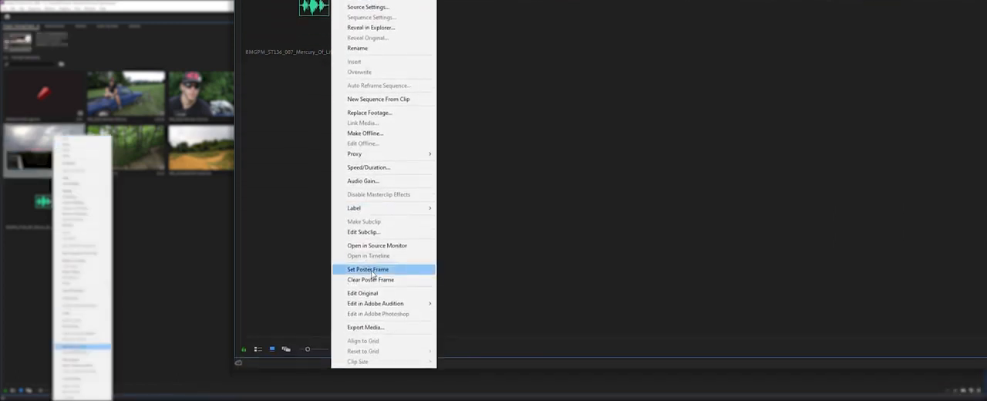
{"action": "left_click", "coordinate": [370, 335]}
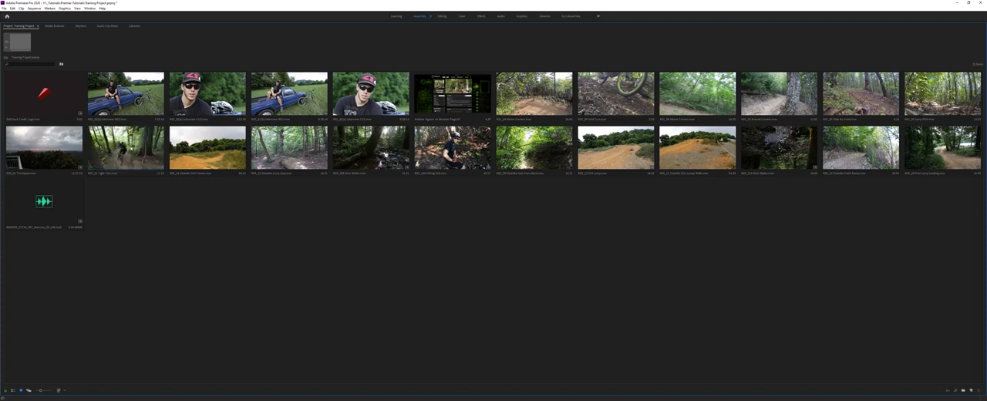
{"action": "right_click", "coordinate": [127, 136]}
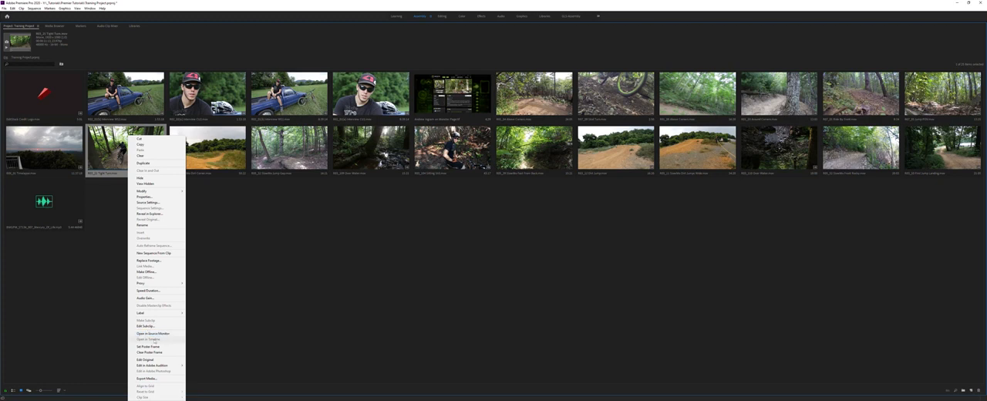
{"action": "left_click", "coordinate": [138, 348]}
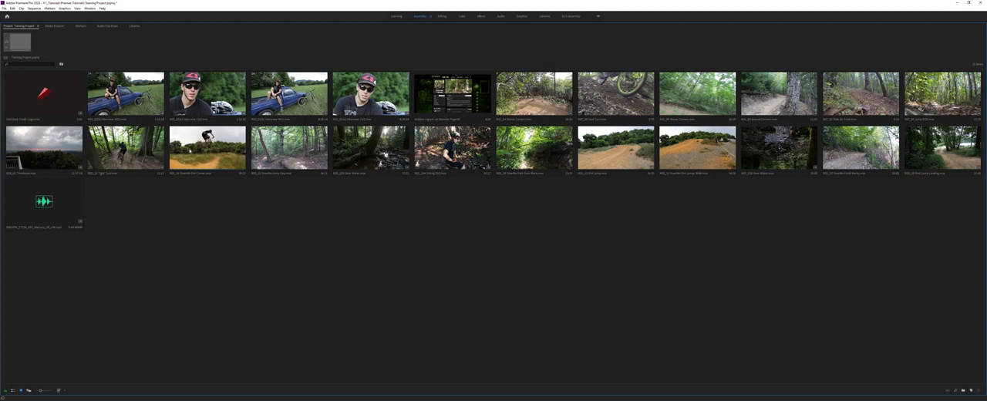
{"action": "right_click", "coordinate": [187, 129]}
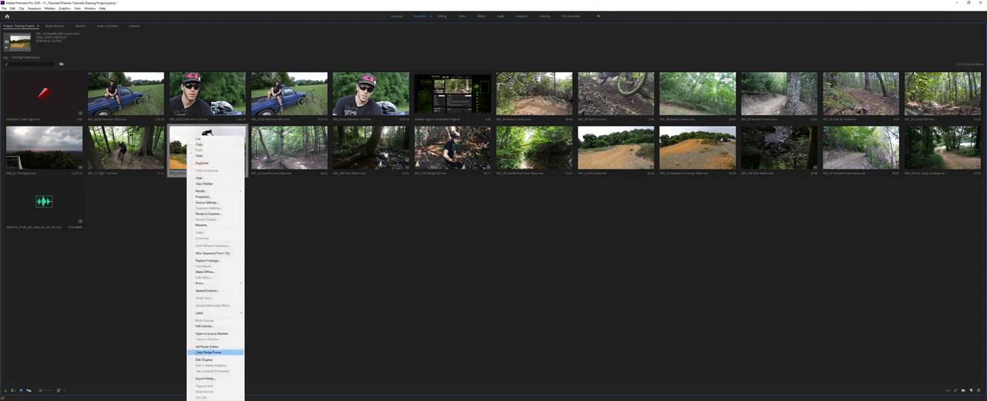
{"action": "left_click", "coordinate": [211, 347]}
{"action": "left_click", "coordinate": [194, 239]}
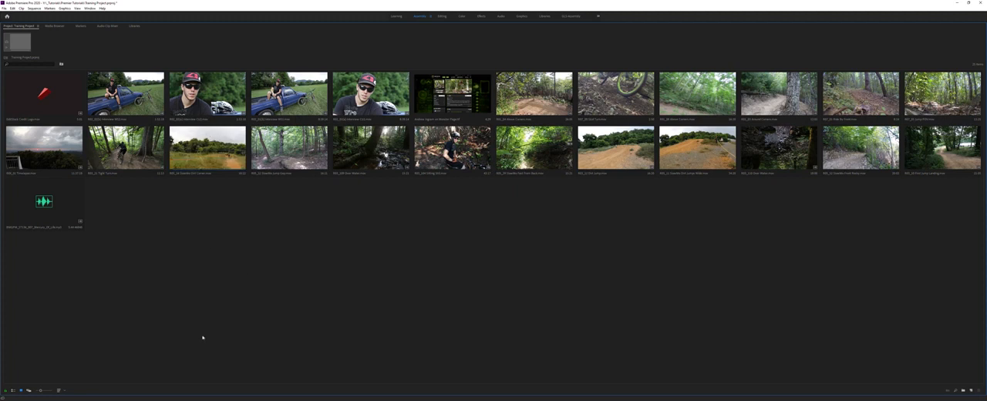
Step: Compare the project media in List, Icon and Freeform View, shrink the freeform thumbnails slightly, and return to Icon View
{"action": "left_click", "coordinate": [11, 391]}
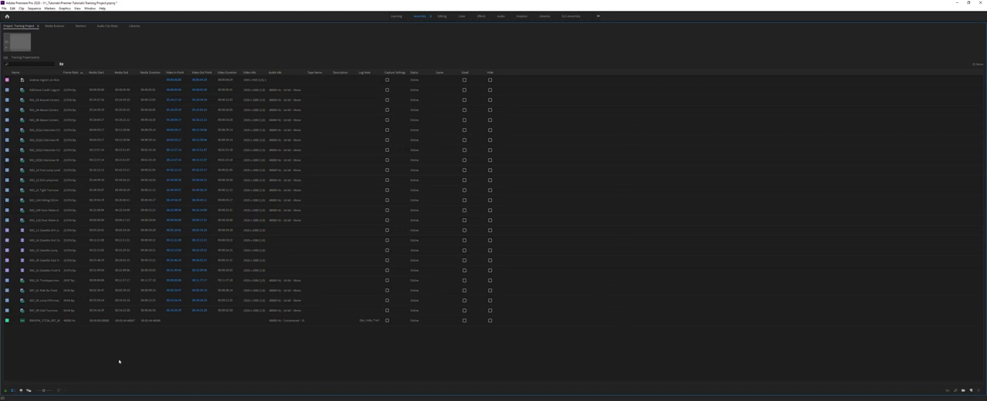
{"action": "left_click", "coordinate": [20, 391]}
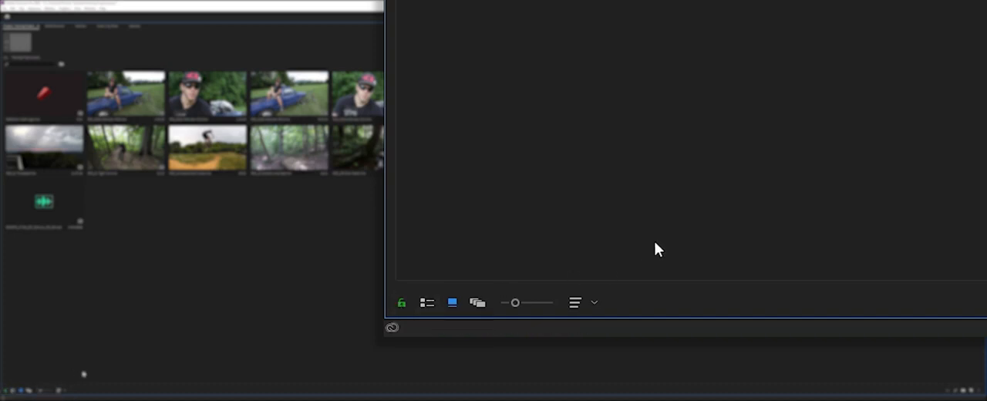
{"action": "left_click", "coordinate": [428, 303]}
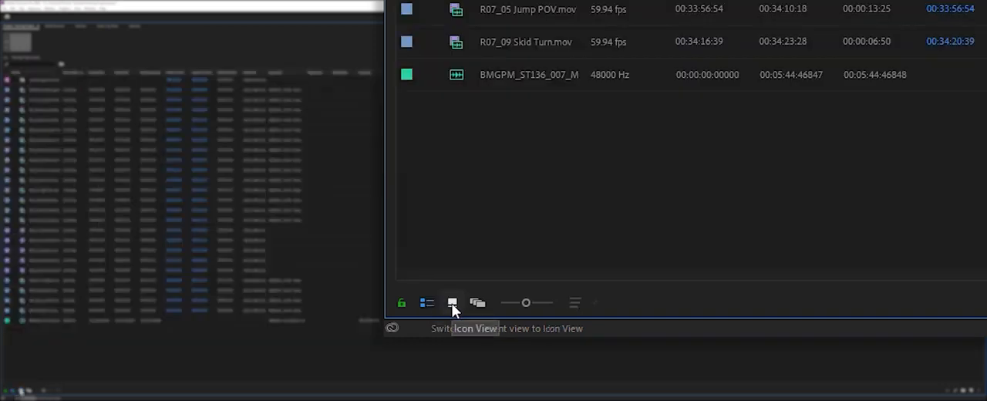
{"action": "left_click", "coordinate": [453, 303]}
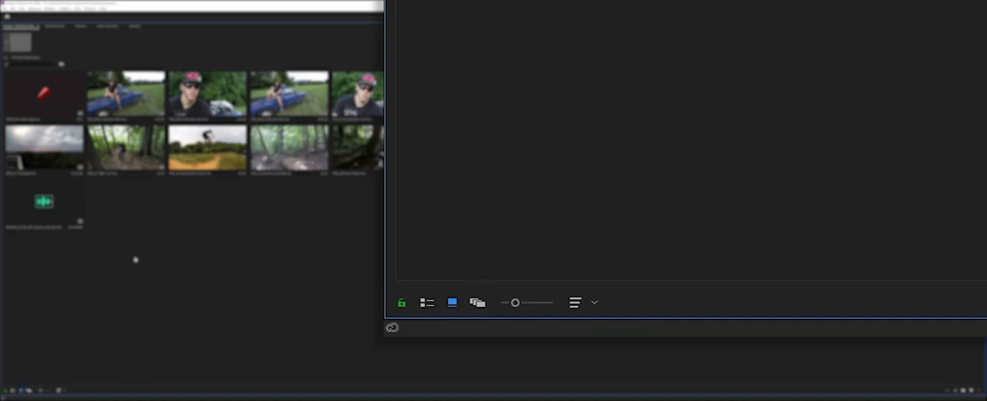
{"action": "left_click", "coordinate": [474, 303]}
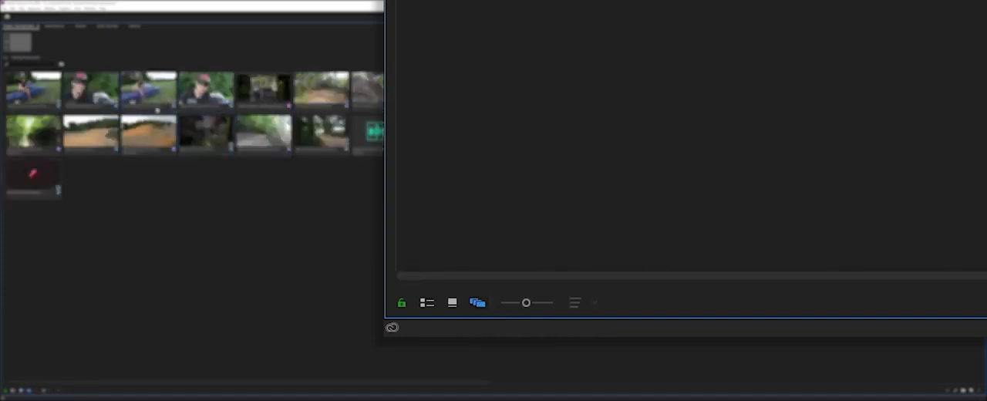
{"action": "left_click", "coordinate": [14, 191]}
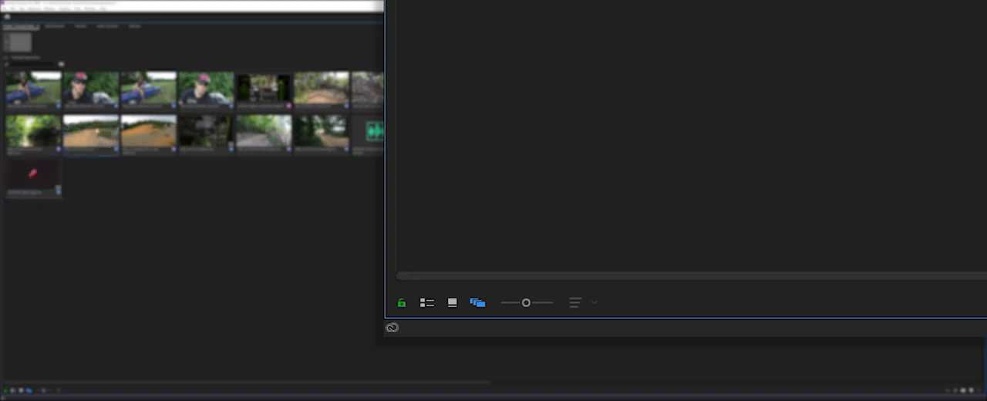
{"action": "mouse_move", "coordinate": [526, 302]}
{"action": "left_mouse_down"}
{"action": "mouse_move", "coordinate": [549, 303]}
{"action": "mouse_move", "coordinate": [518, 302]}
{"action": "left_mouse_up"}
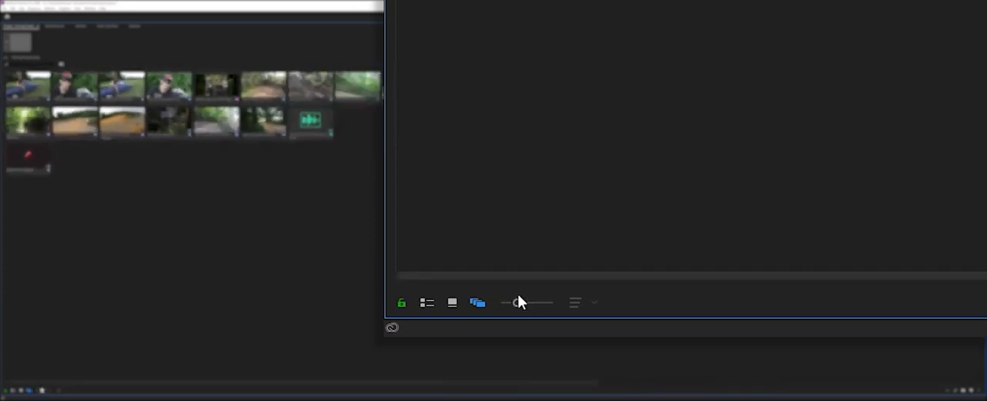
{"action": "left_click", "coordinate": [455, 304]}
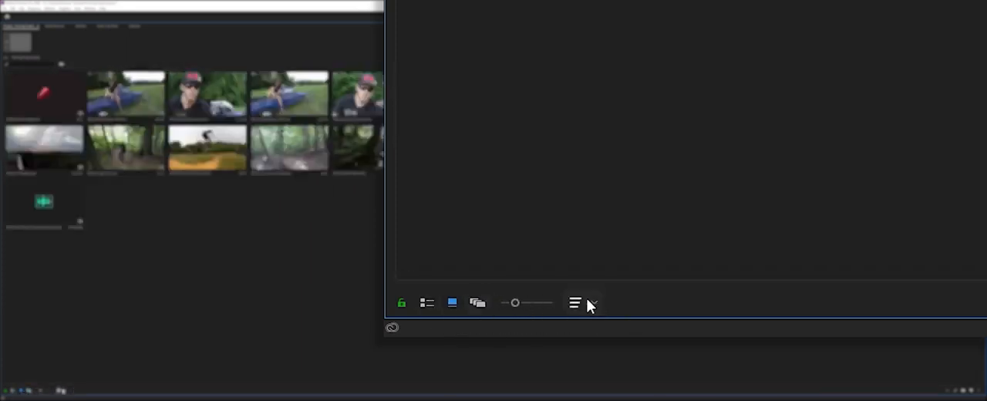
{"action": "left_click", "coordinate": [597, 302]}
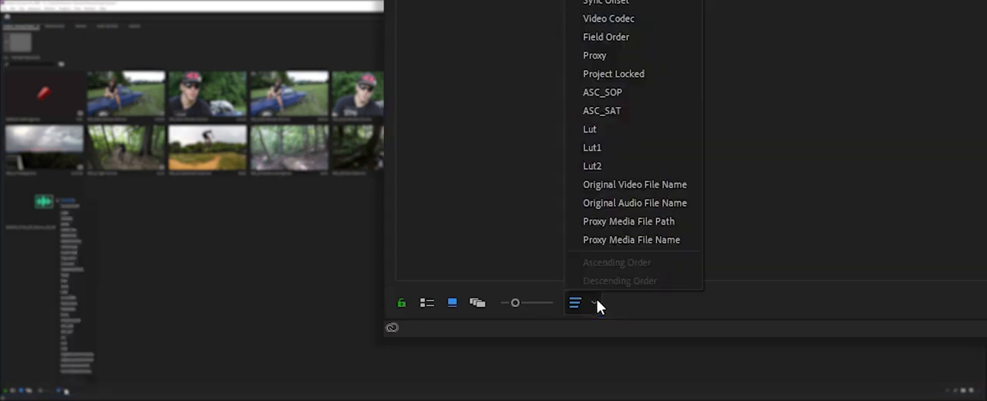
{"action": "left_click", "coordinate": [597, 301]}
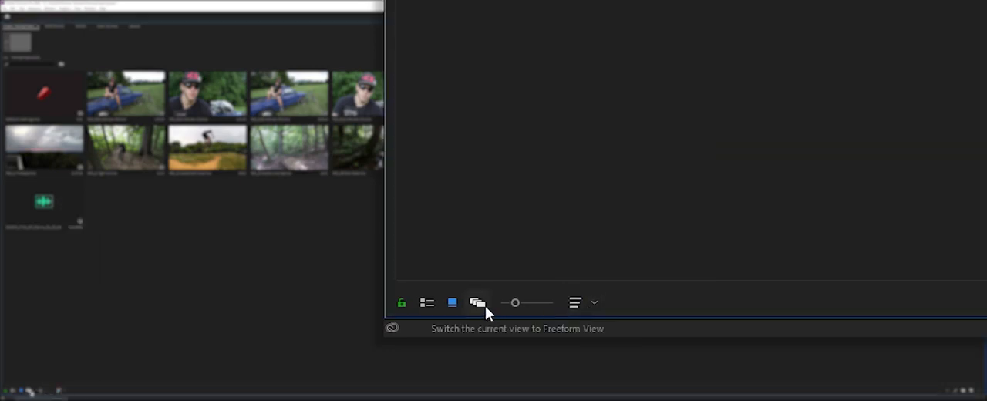
{"action": "left_click", "coordinate": [599, 301]}
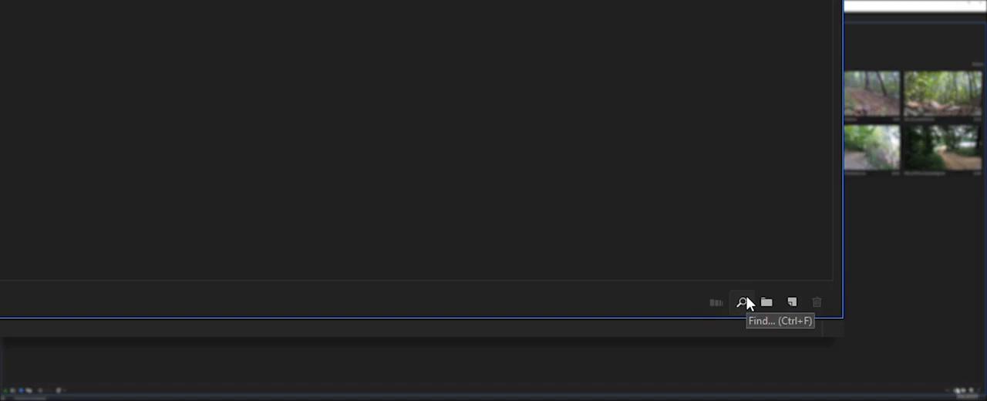
{"action": "left_click", "coordinate": [793, 302]}
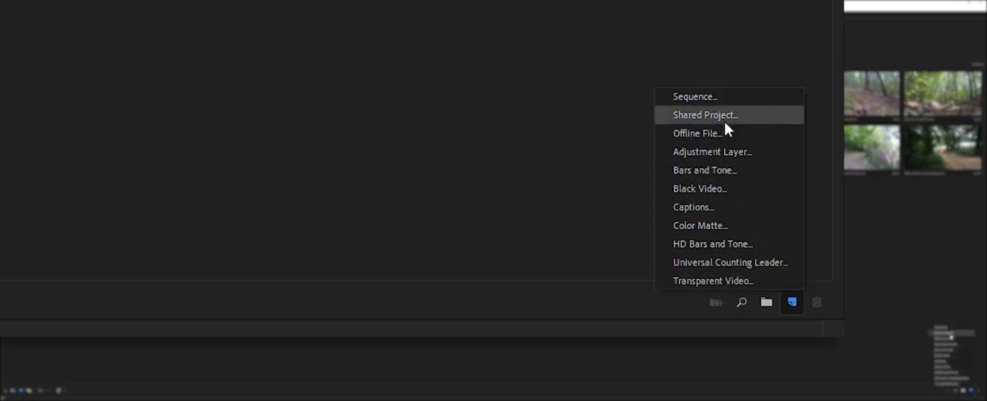
{"action": "left_click", "coordinate": [512, 216]}
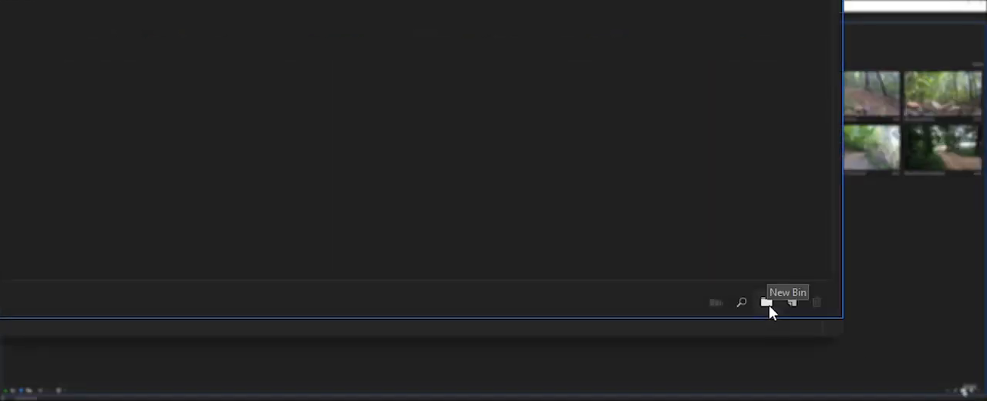
Step: Create a new bin named audio in the project
{"action": "left_click", "coordinate": [767, 302]}
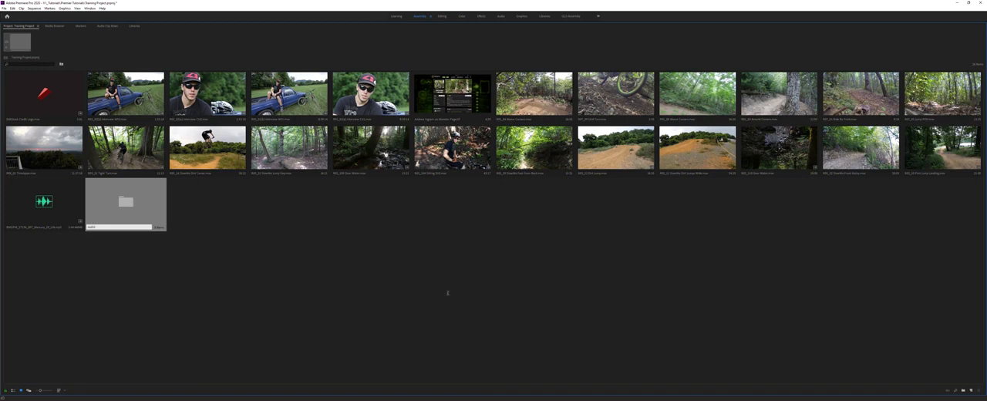
{"action": "type", "text": "audio"}
{"action": "key", "text": "Tab"}
{"action": "left_click", "coordinate": [195, 226]}
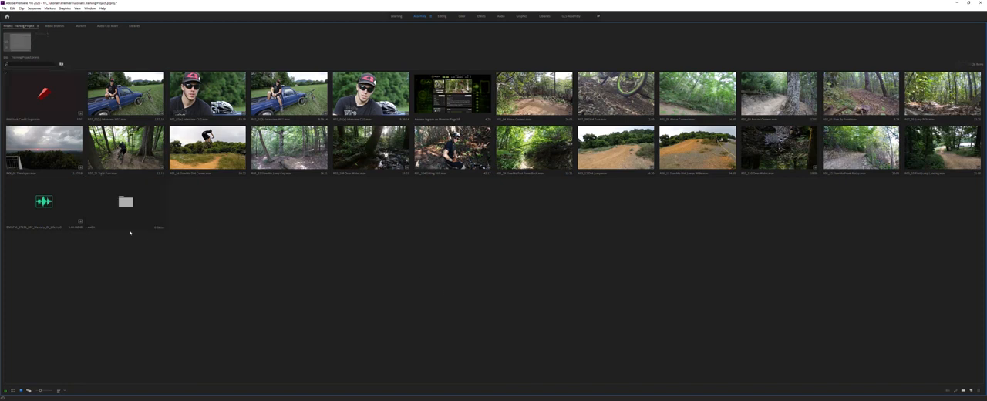
Step: Move the Mercury_Of_Life music clip into the audio bin and check the bin's contents in its own window
{"action": "left_click", "coordinate": [34, 224]}
{"action": "left_click_drag", "start_coordinate": [44, 203], "coordinate": [135, 208]}
{"action": "double_click", "coordinate": [44, 201]}
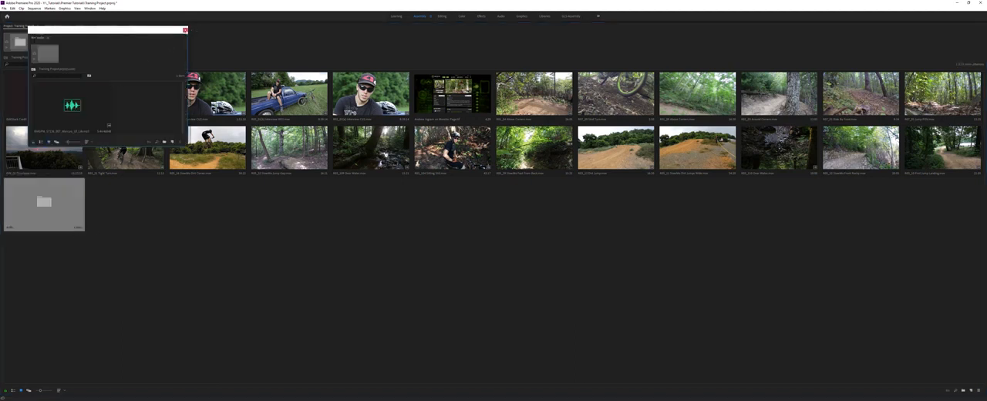
{"action": "left_click", "coordinate": [185, 31]}
{"action": "left_click", "coordinate": [183, 345]}
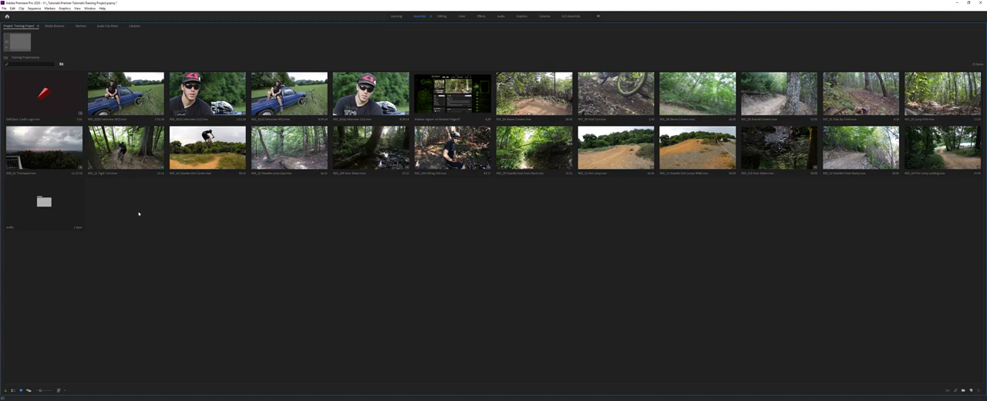
Step: Create a second bin for still pictures and name it images
{"action": "right_click", "coordinate": [261, 207]}
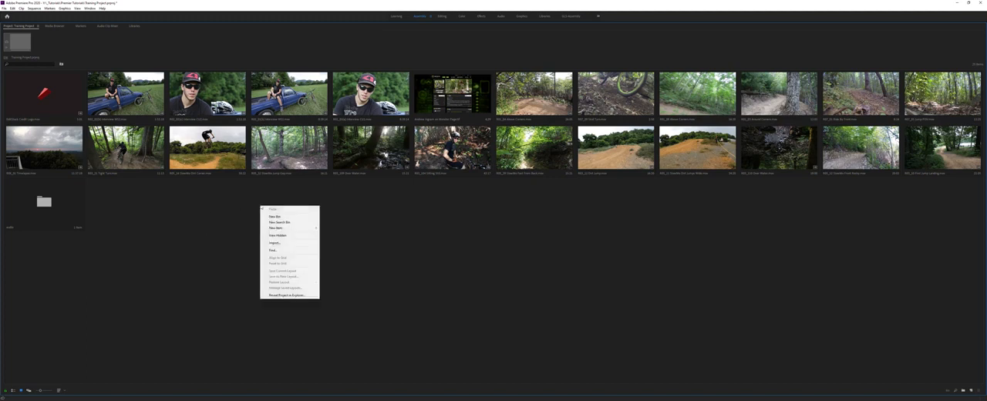
{"action": "left_click", "coordinate": [278, 217]}
{"action": "type", "text": "vi"}
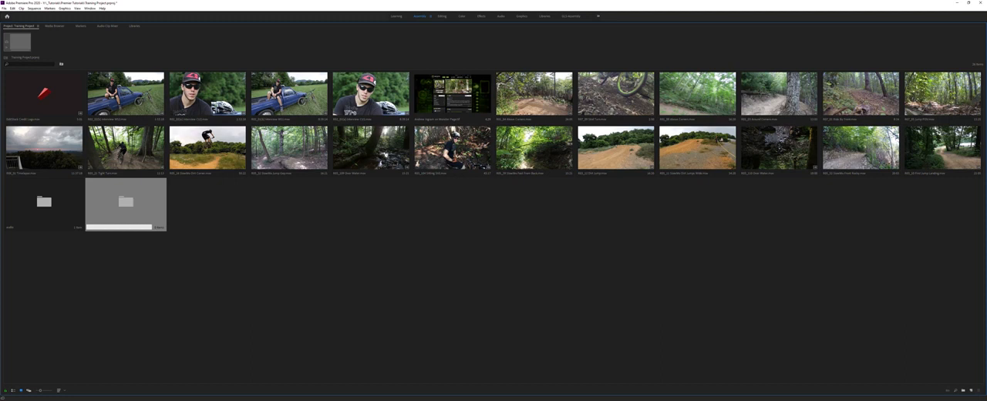
{"action": "key", "text": "Tab"}
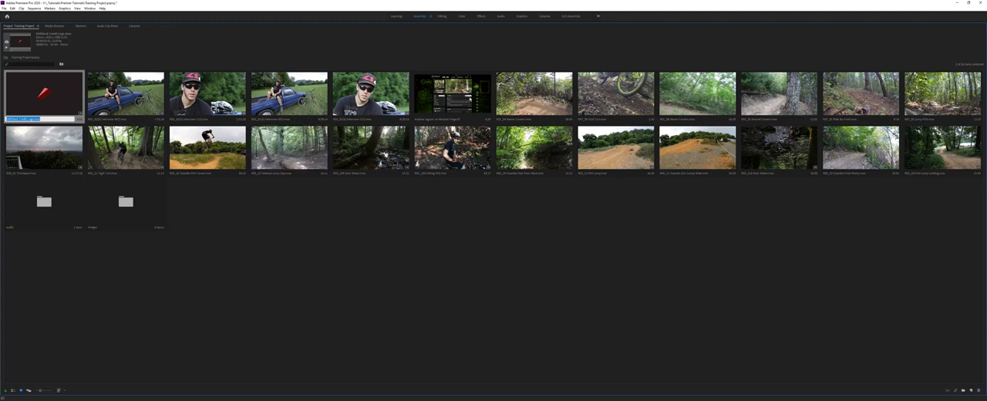
Step: In Freeform View with enlarged thumbnails, move the Monster Page image over the images bin and reposition it beside the EditStock Credit Logo clip
{"action": "left_click", "coordinate": [468, 110]}
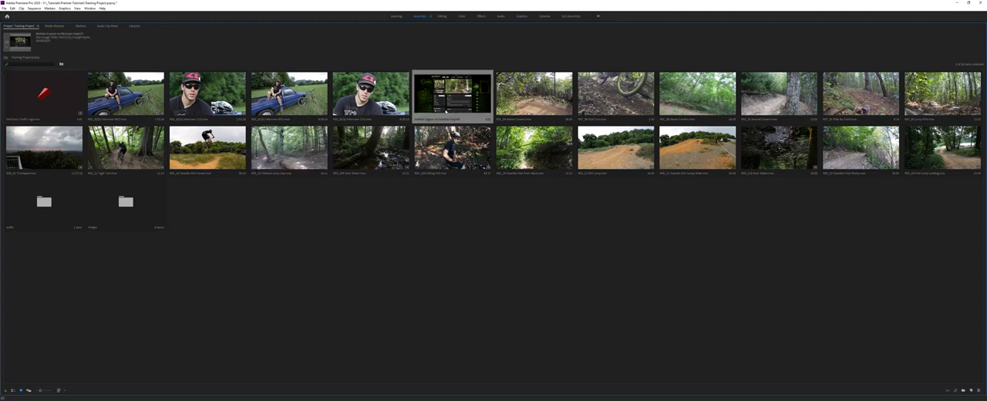
{"action": "left_click", "coordinate": [28, 391]}
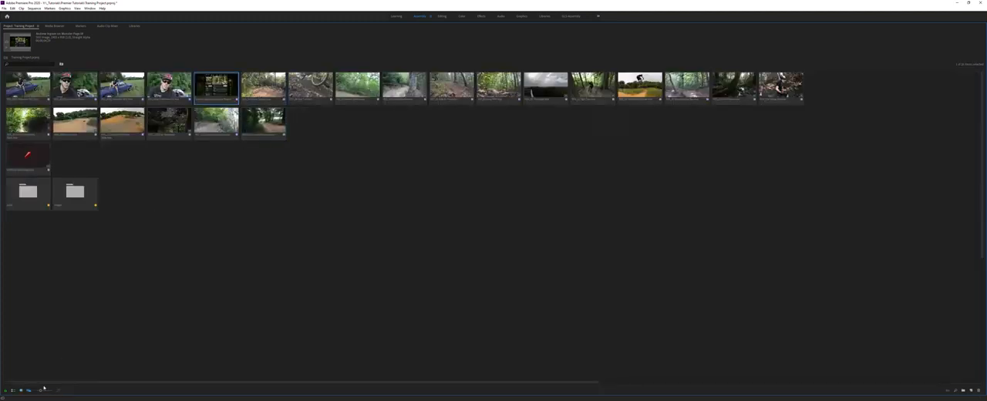
{"action": "left_click_drag", "start_coordinate": [41, 391], "coordinate": [48, 391]}
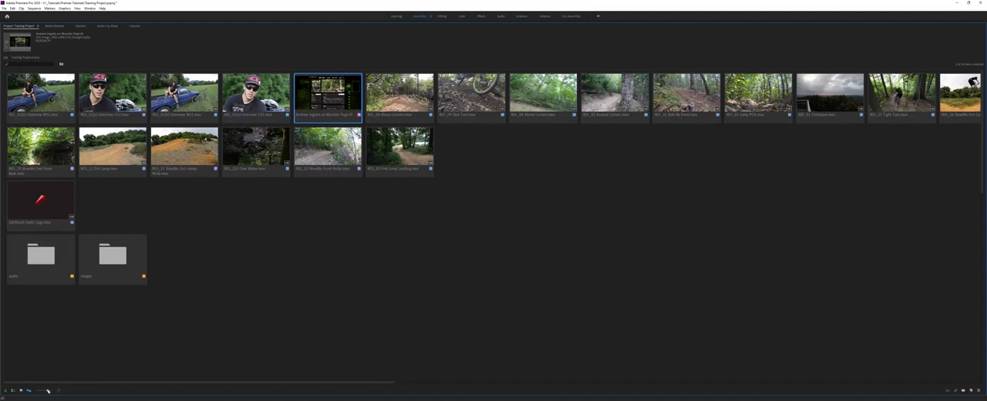
{"action": "left_click", "coordinate": [337, 229]}
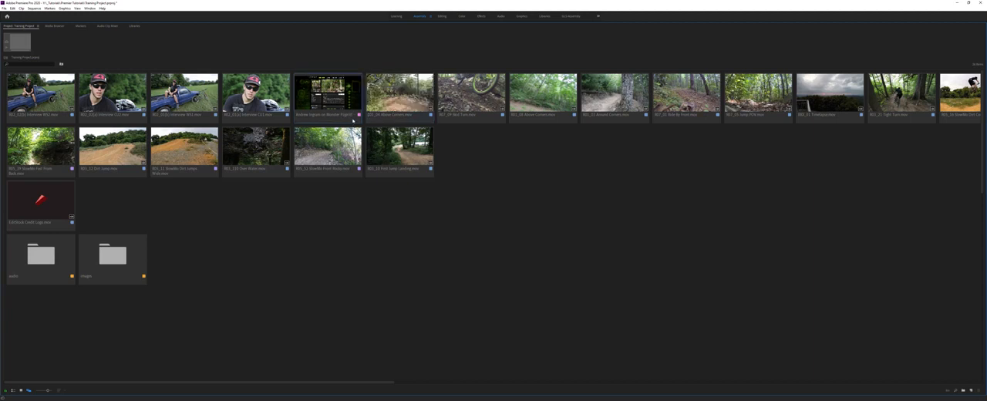
{"action": "left_click_drag", "start_coordinate": [347, 107], "coordinate": [123, 263]}
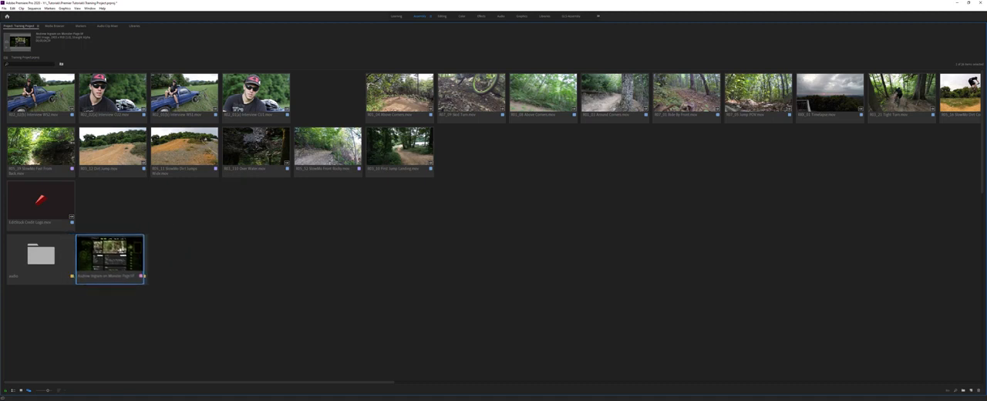
{"action": "left_click_drag", "start_coordinate": [131, 256], "coordinate": [125, 220]}
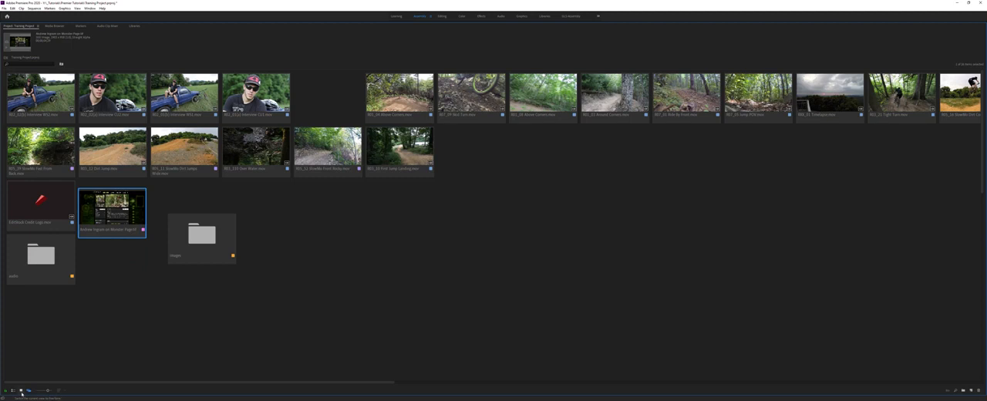
Step: Switch the project to Icon View and place the Monster Page image inside the images bin
{"action": "left_click", "coordinate": [20, 391]}
{"action": "left_click_drag", "start_coordinate": [452, 93], "coordinate": [126, 202]}
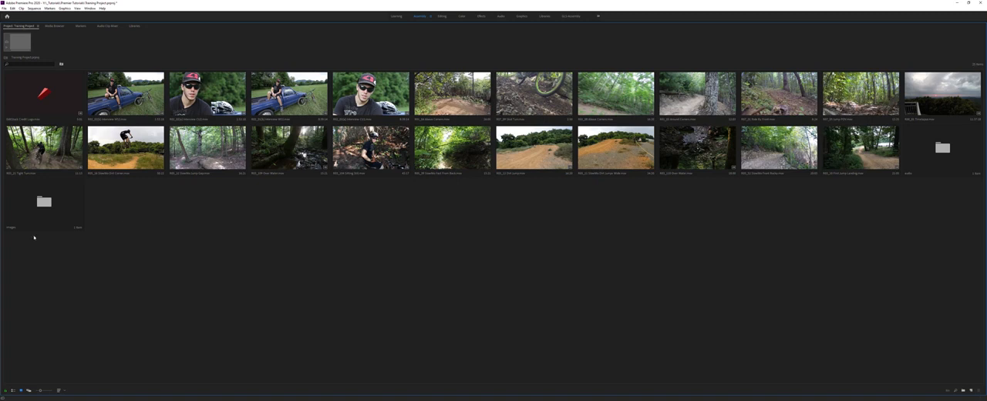
{"action": "left_click", "coordinate": [44, 201]}
{"action": "left_click", "coordinate": [954, 151]}
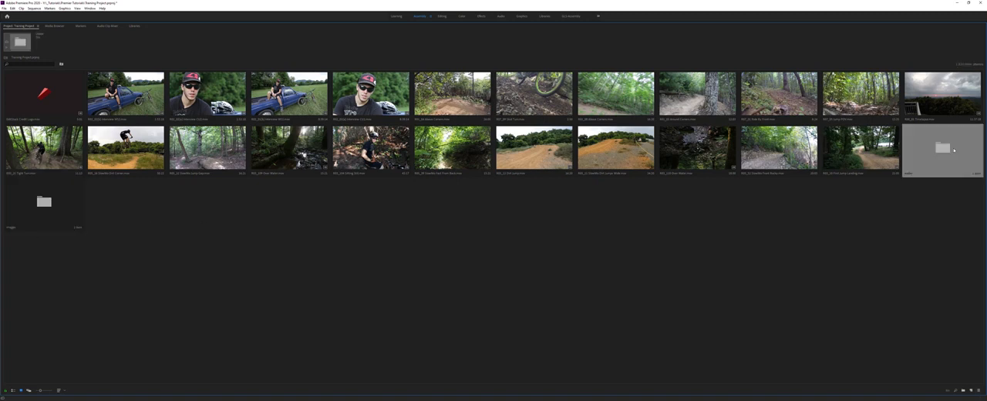
{"action": "left_click", "coordinate": [215, 207]}
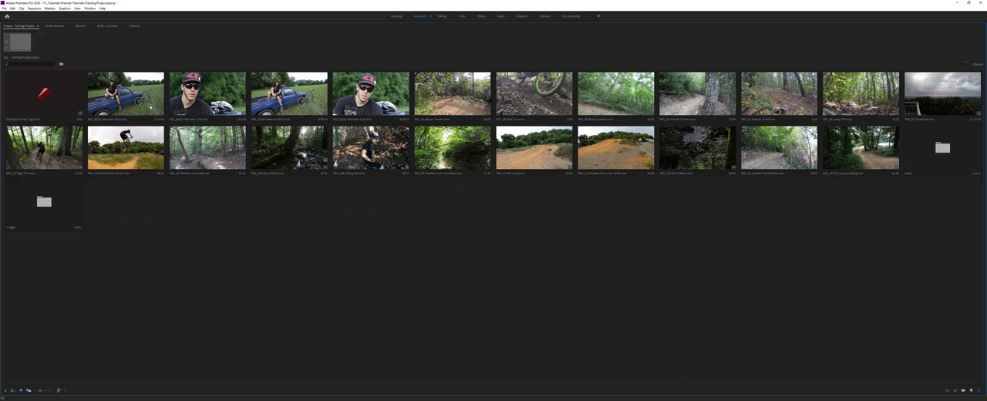
Step: Rearrange the four interview clips so close-up and wide shots alternate, starting with a close-up
{"action": "left_click", "coordinate": [150, 108]}
{"action": "left_click", "coordinate": [370, 96], "text": "shift"}
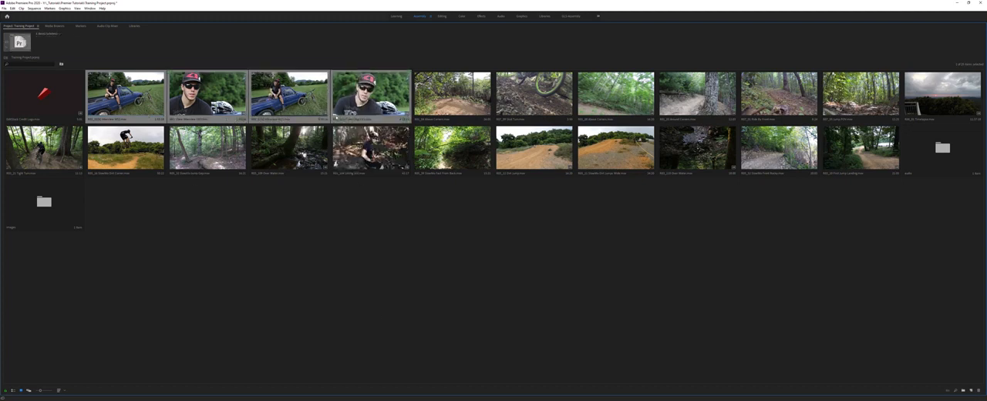
{"action": "left_click", "coordinate": [344, 180]}
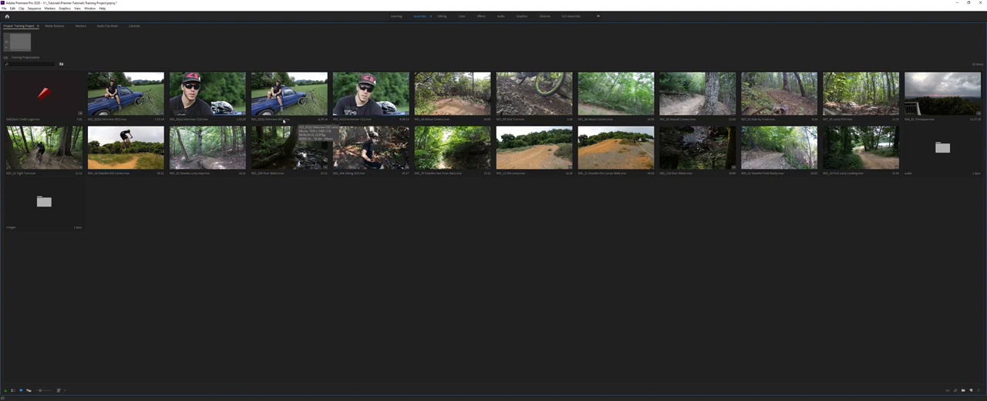
{"action": "mouse_move", "coordinate": [357, 118]}
{"action": "left_mouse_down"}
{"action": "mouse_move", "coordinate": [290, 121]}
{"action": "mouse_move", "coordinate": [301, 123]}
{"action": "left_mouse_up"}
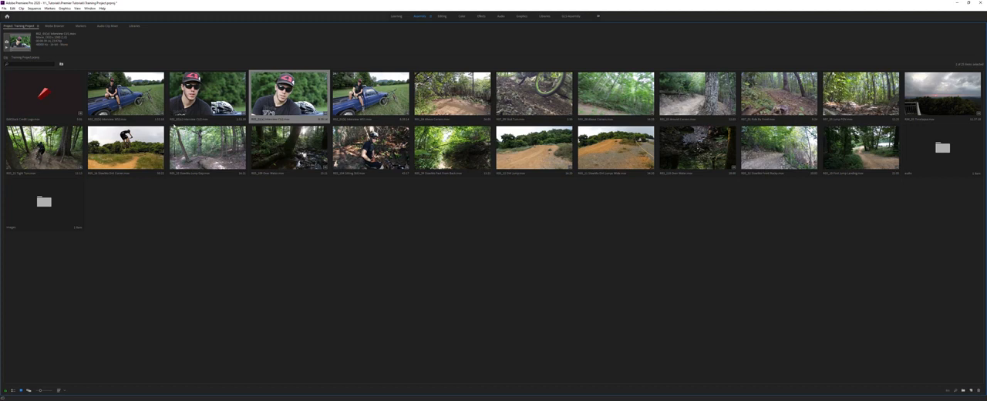
{"action": "left_click_drag", "start_coordinate": [189, 118], "coordinate": [98, 123]}
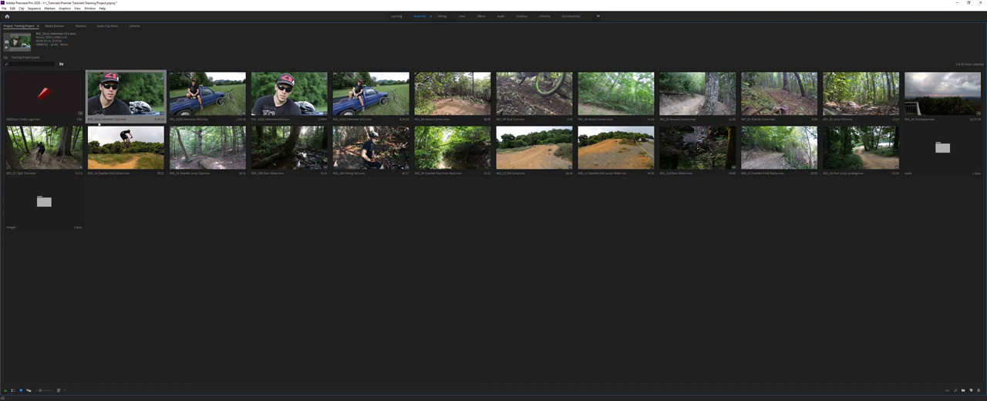
Step: Group the four interview clips into a new bin named Interview
{"action": "left_click", "coordinate": [370, 94], "text": "shift"}
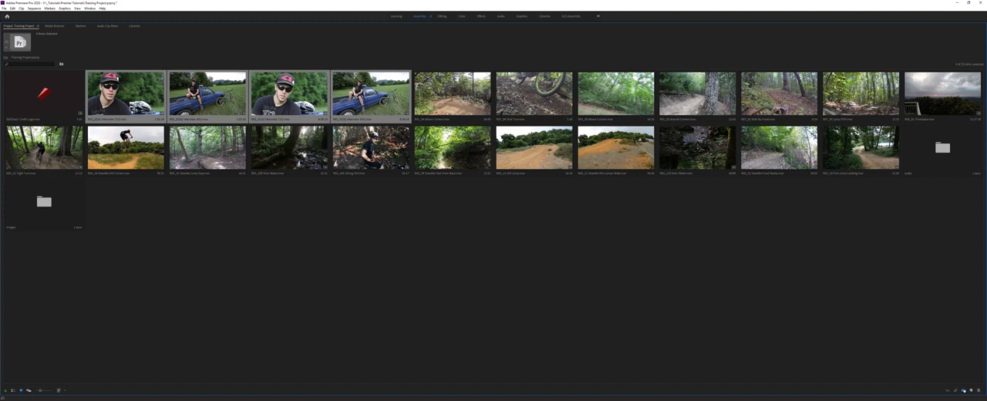
{"action": "key", "text": "ctrl+b"}
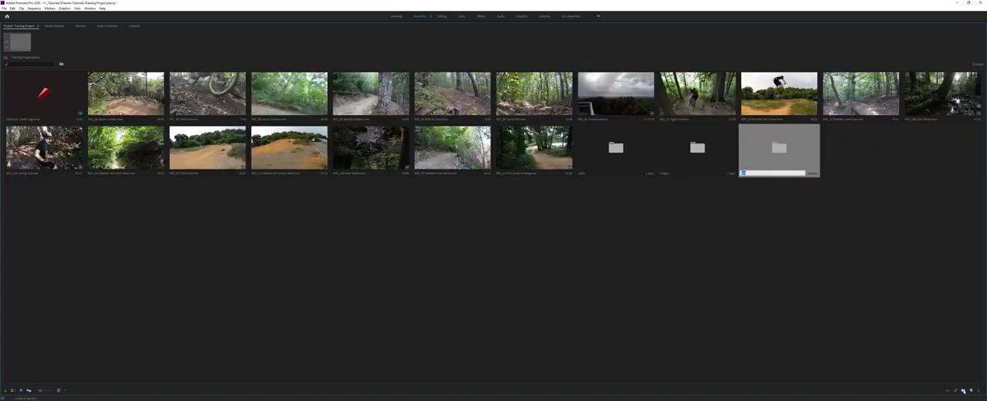
{"action": "type", "text": "interviews"}
{"action": "key", "text": "Tab"}
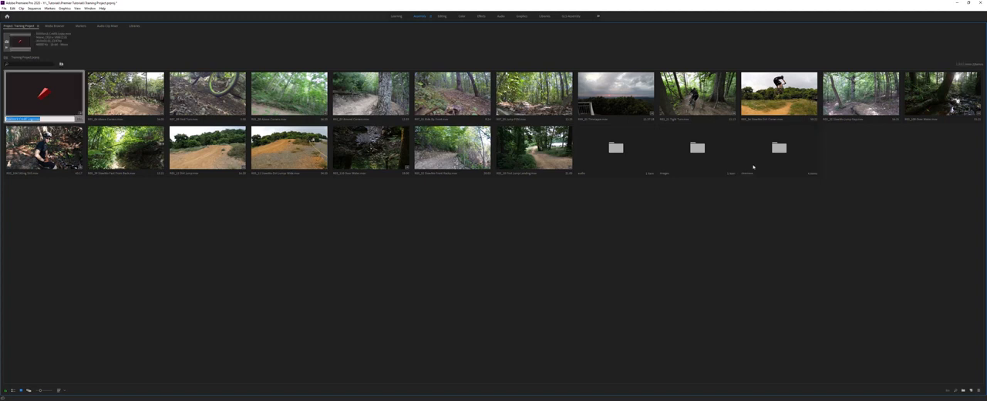
{"action": "left_click", "coordinate": [751, 207]}
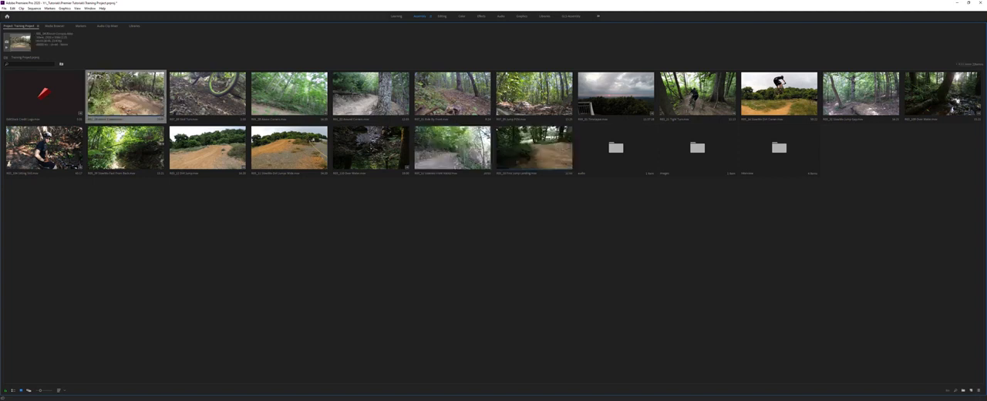
Step: Group all remaining trail and riding clips, leaving out the EditStock logo, into a new bin named b-roll
{"action": "left_click", "coordinate": [545, 161], "text": "shift"}
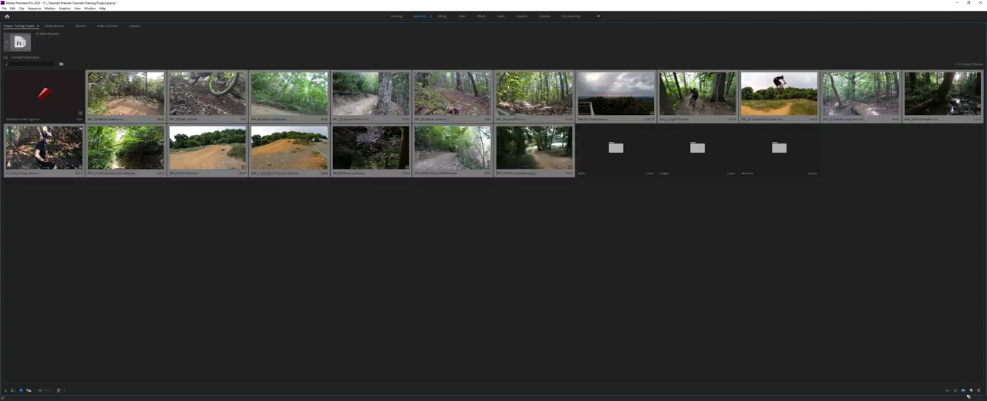
{"action": "key", "text": "ctrl+b"}
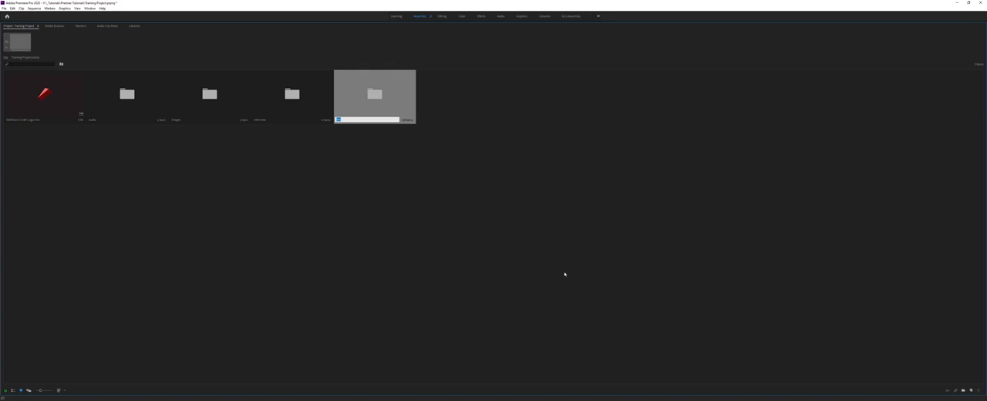
{"action": "key", "text": "Tab"}
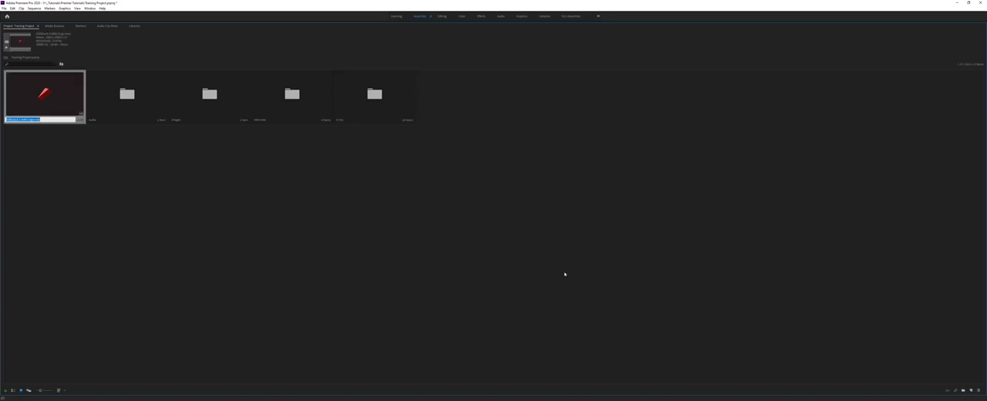
{"action": "left_click", "coordinate": [396, 276]}
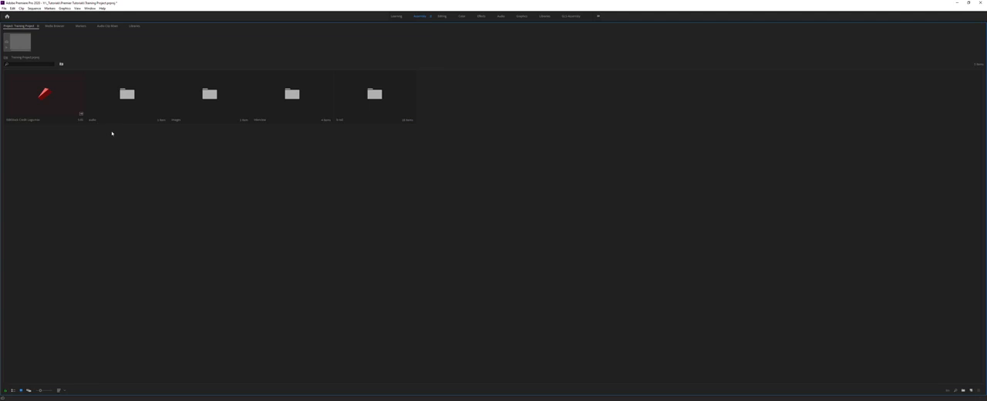
{"action": "left_click", "coordinate": [119, 112]}
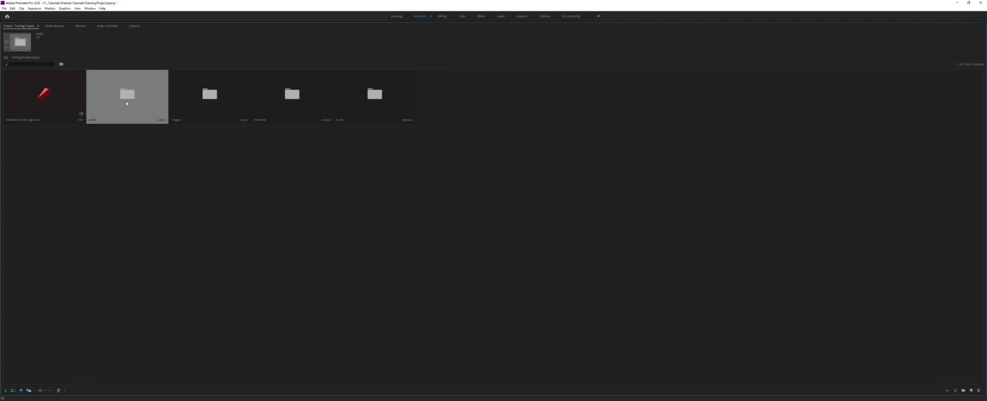
{"action": "left_click", "coordinate": [227, 90]}
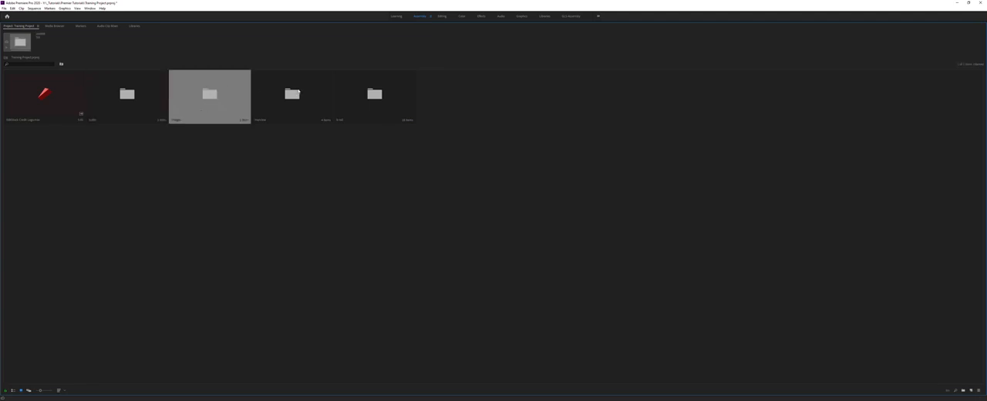
{"action": "left_click", "coordinate": [300, 91]}
{"action": "left_click", "coordinate": [375, 93]}
{"action": "left_click", "coordinate": [276, 290]}
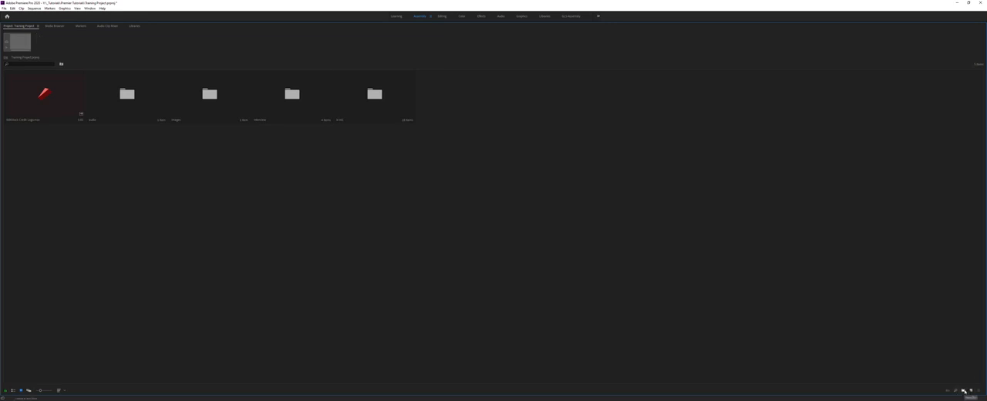
Step: Create two more empty bins in the project, one named fx and one named sequences
{"action": "left_click", "coordinate": [965, 391]}
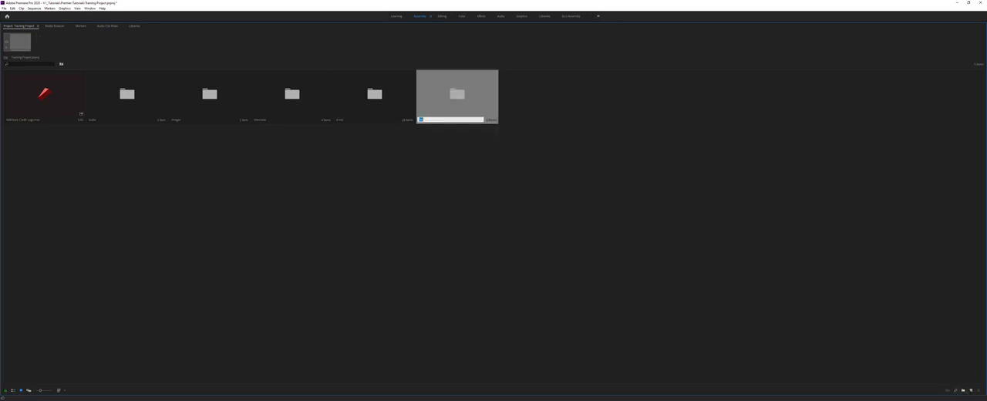
{"action": "key", "text": "Tab"}
{"action": "left_click", "coordinate": [715, 353]}
{"action": "right_click", "coordinate": [366, 193]}
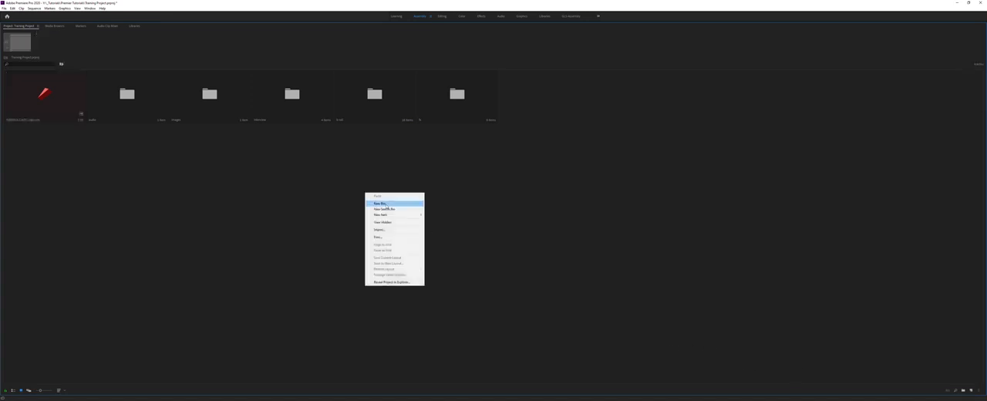
{"action": "left_click", "coordinate": [376, 204]}
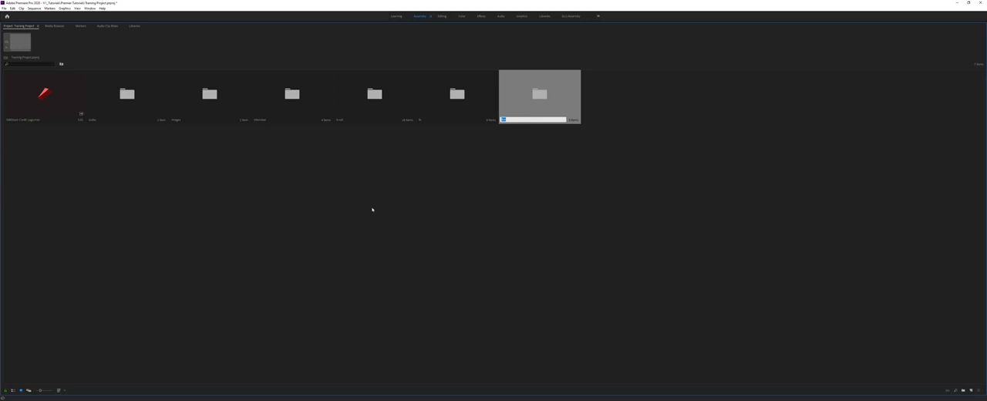
{"action": "type", "text": "sequences"}
{"action": "key", "text": "Return"}
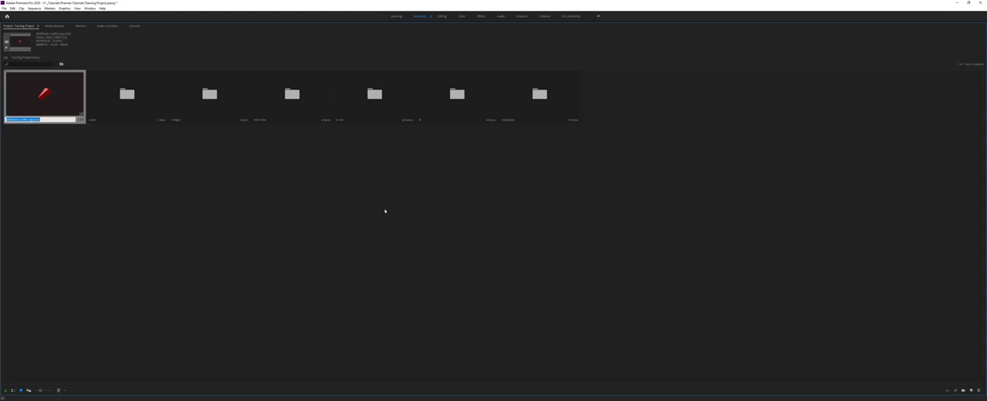
{"action": "left_click", "coordinate": [462, 200]}
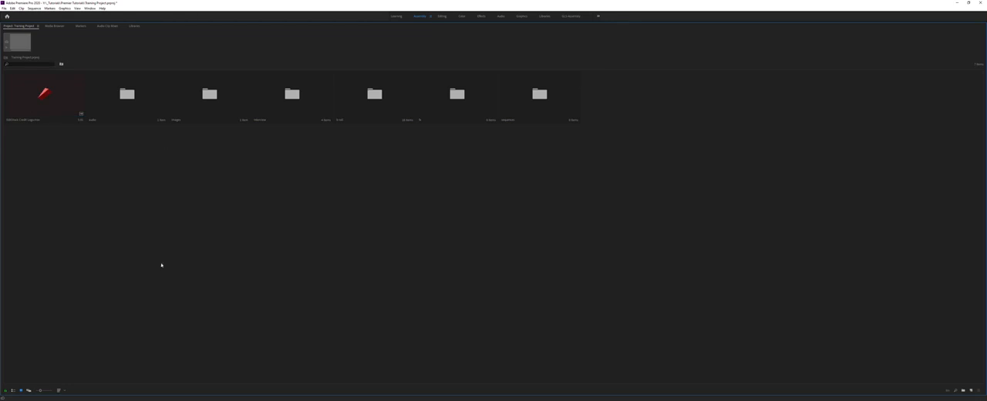
Step: Switch the project to List View and expand the b-roll bin to list its clips with their metadata
{"action": "left_click", "coordinate": [13, 391]}
{"action": "left_click", "coordinate": [106, 199]}
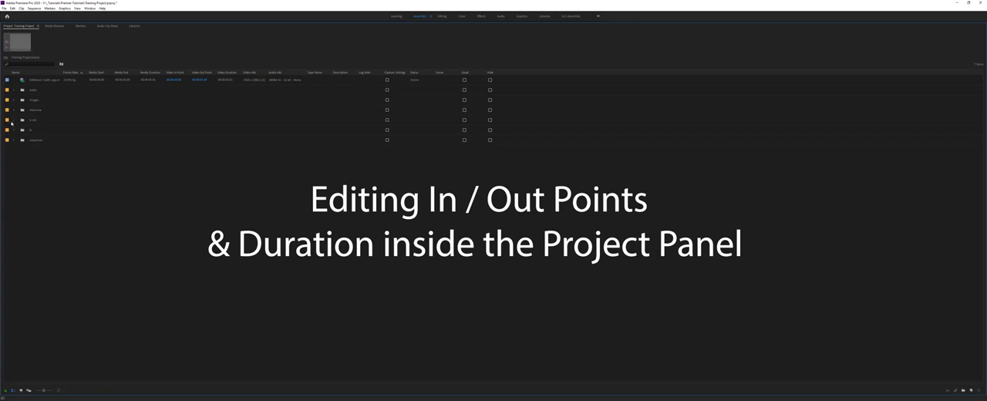
{"action": "left_click", "coordinate": [13, 120]}
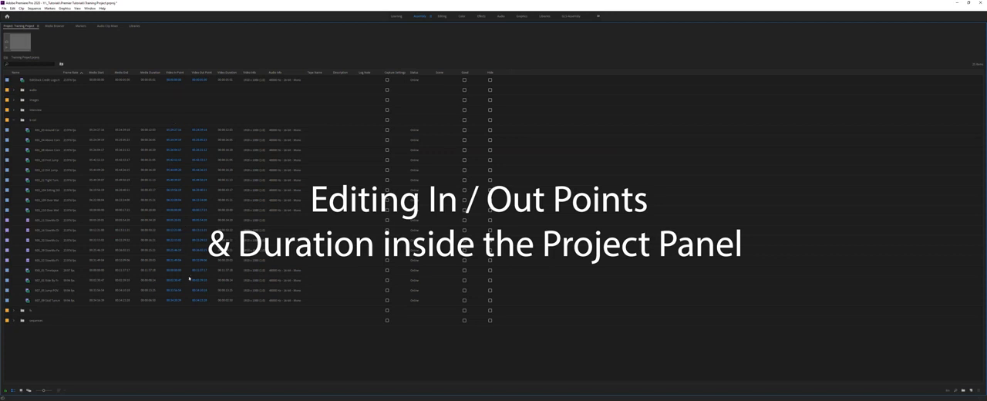
Step: Open the R03_21 Tight Turn clip in the Source Monitor and scrub through it to find where the rider passes
{"action": "left_click", "coordinate": [46, 134]}
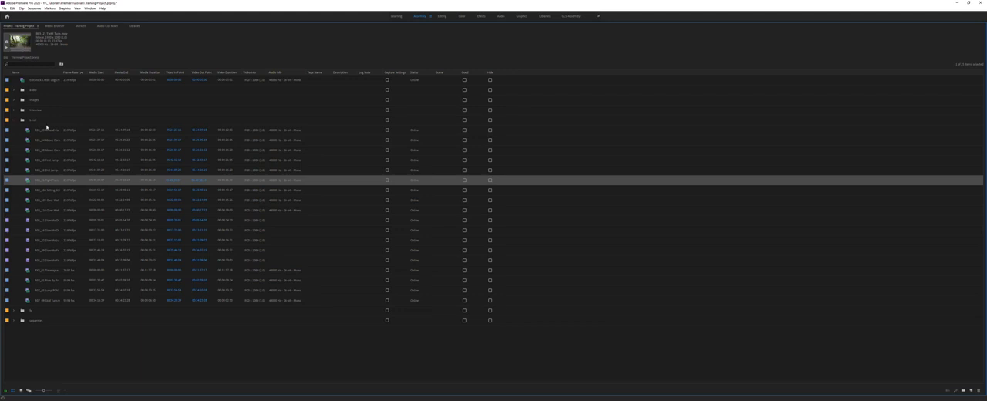
{"action": "double_click", "coordinate": [28, 180]}
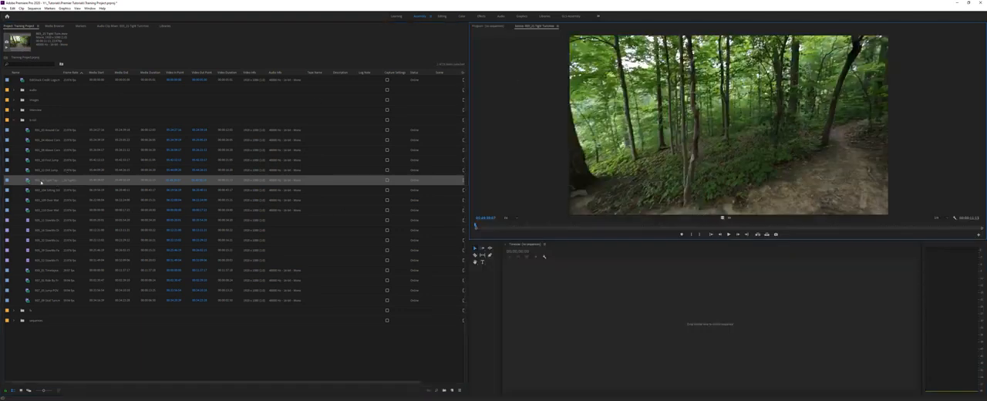
{"action": "left_click_drag", "start_coordinate": [509, 230], "coordinate": [731, 244]}
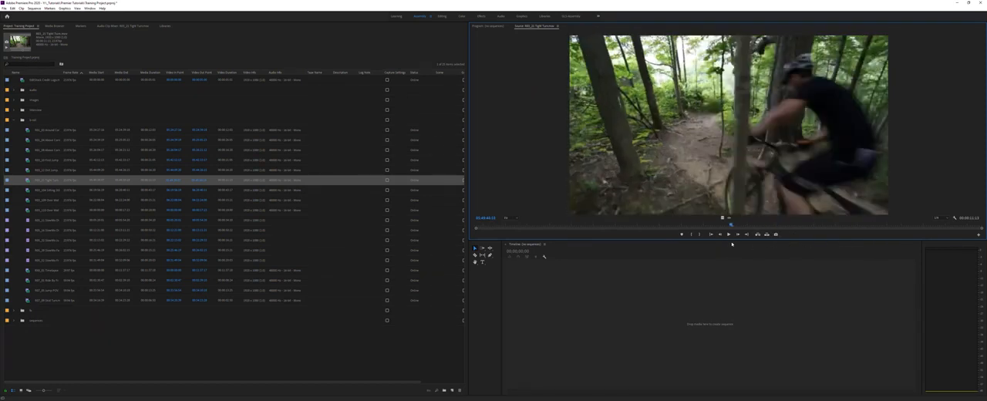
{"action": "left_click_drag", "start_coordinate": [732, 244], "coordinate": [732, 243]}
{"action": "left_click_drag", "start_coordinate": [799, 228], "coordinate": [839, 226]}
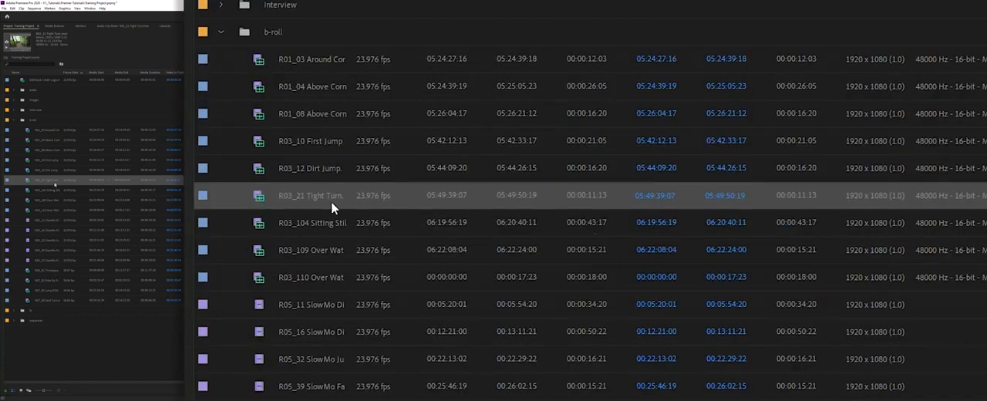
Step: Try to enter a later Video In Point for the R03_21 Tight Turn clip directly in its list row
{"action": "left_click", "coordinate": [654, 197]}
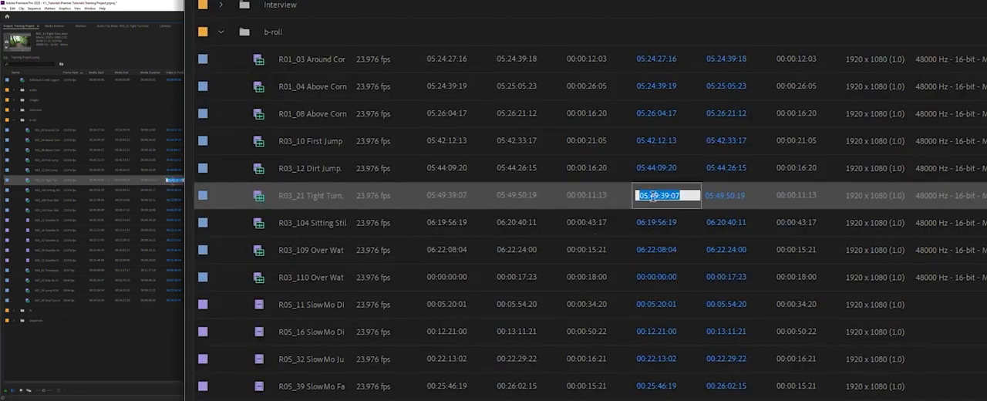
{"action": "left_click", "coordinate": [654, 197]}
{"action": "type", "text": "5"}
{"action": "key", "text": "Right"}
{"action": "key", "text": "Right"}
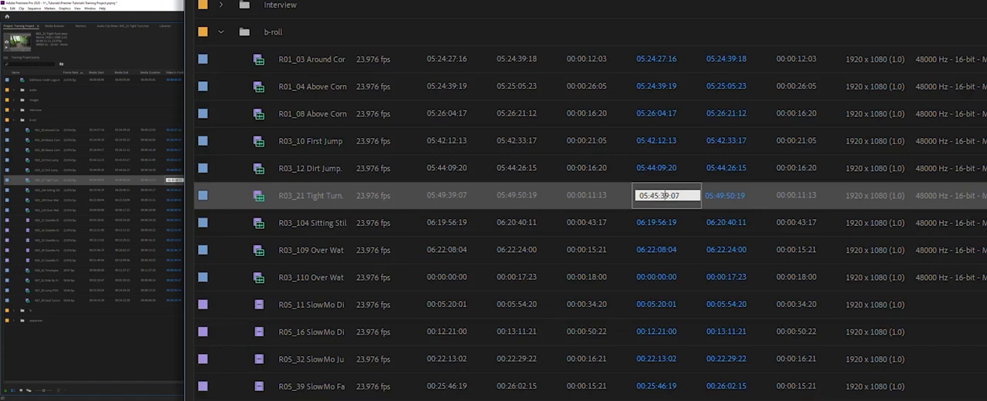
{"action": "key", "text": "Delete"}
{"action": "key", "text": "BackSpace"}
{"action": "type", "text": "49"}
{"action": "key", "text": "Tab"}
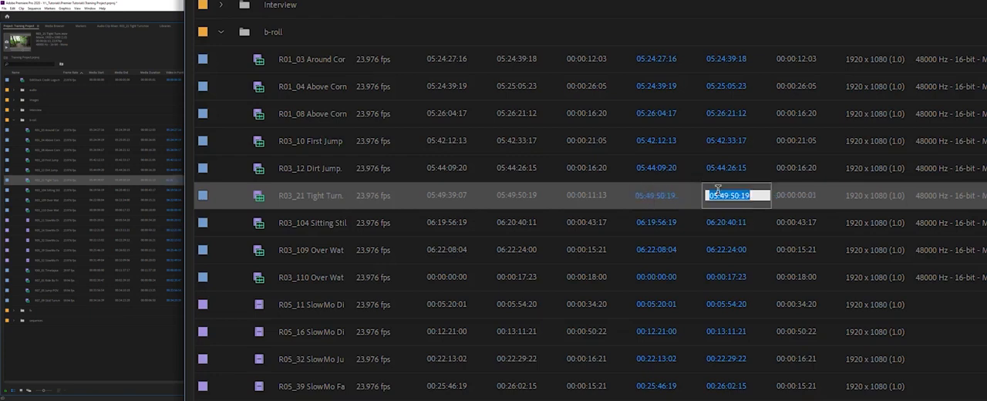
Step: Set the R03_21 Tight Turn clip's Video In Point to 05:49:45:00 and scrub through the trimmed range in the Source Monitor
{"action": "left_click", "coordinate": [724, 195]}
{"action": "key", "text": "BackSpace"}
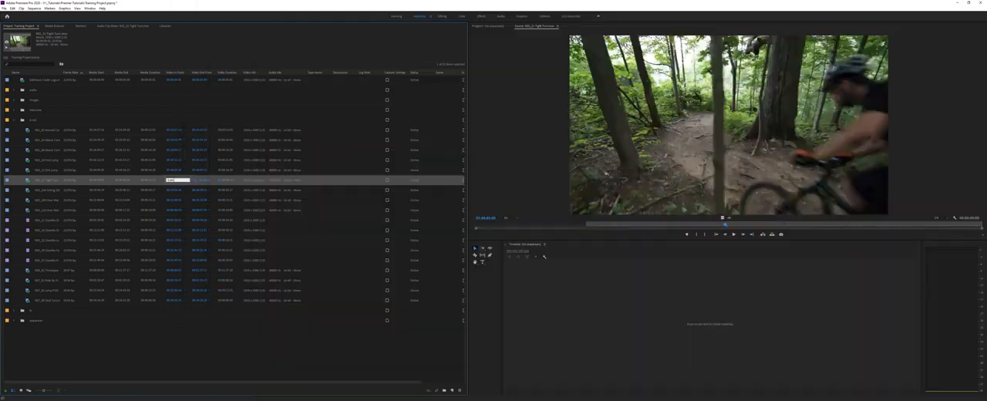
{"action": "key", "text": "Return"}
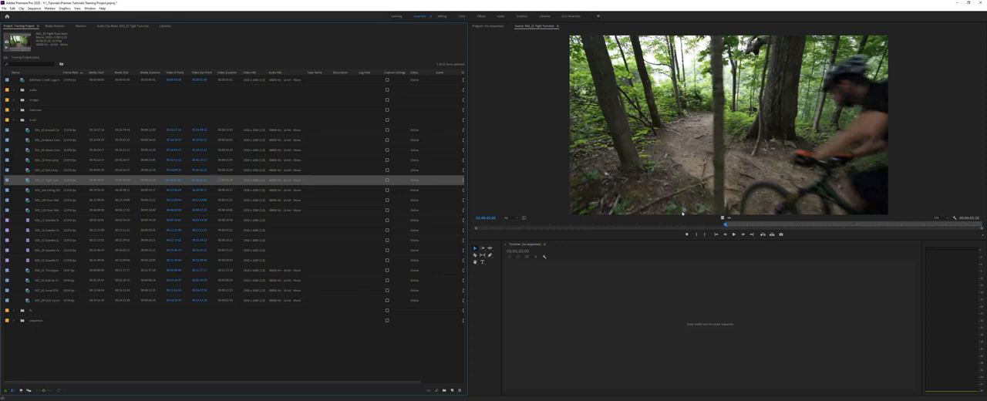
{"action": "left_click_drag", "start_coordinate": [725, 226], "coordinate": [910, 248]}
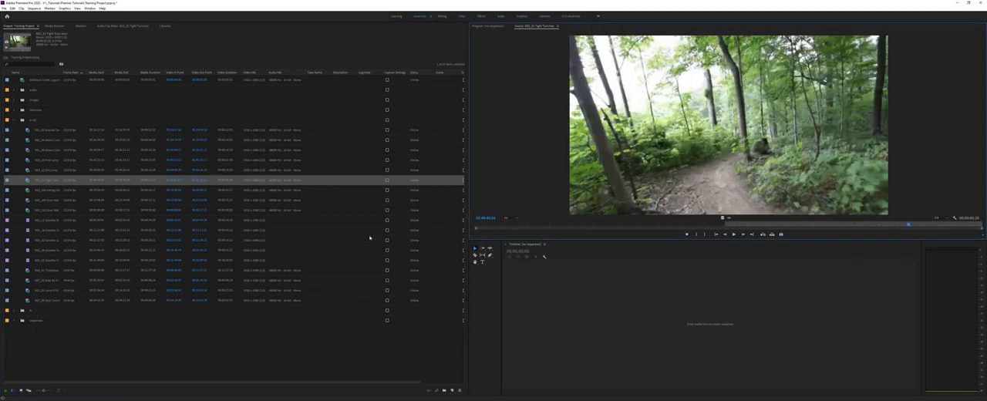
{"action": "left_click", "coordinate": [158, 376]}
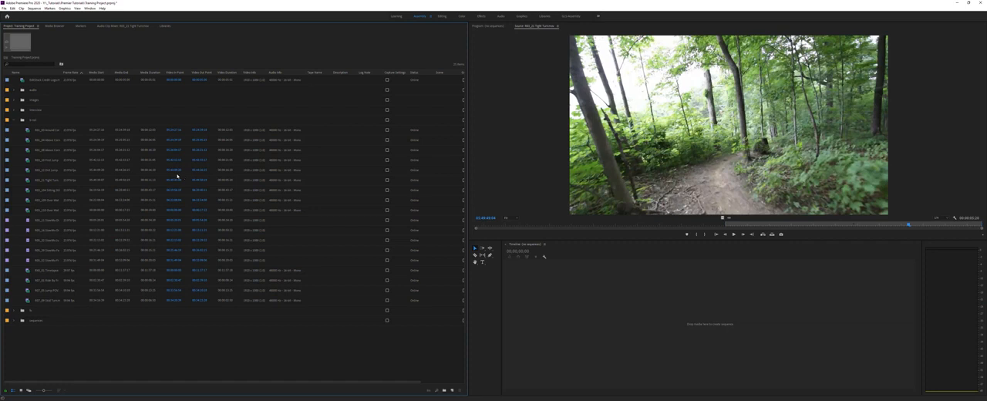
{"action": "left_click", "coordinate": [57, 182]}
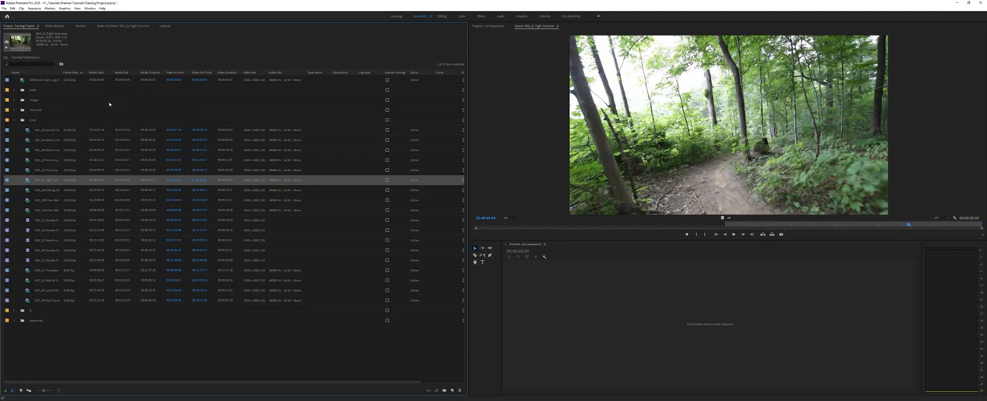
Step: Expand the images bin and set its still image's Video Out Point to 4 directly in the list row
{"action": "left_click", "coordinate": [14, 100]}
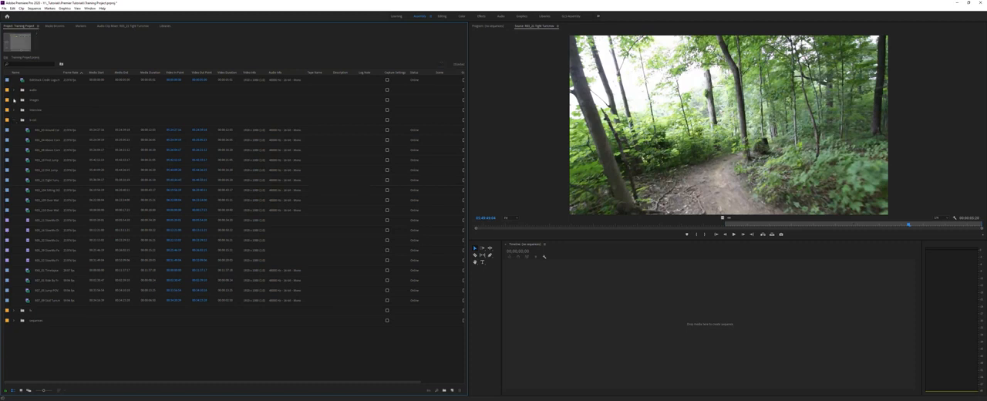
{"action": "left_click", "coordinate": [14, 100]}
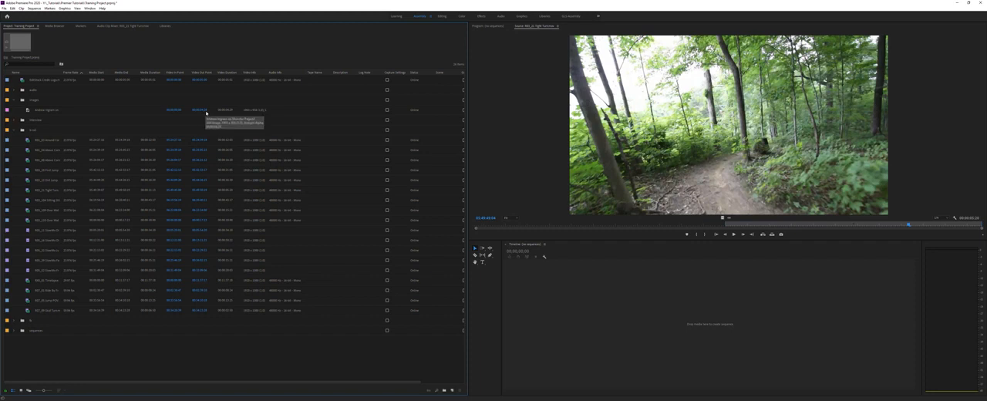
{"action": "left_click", "coordinate": [203, 110]}
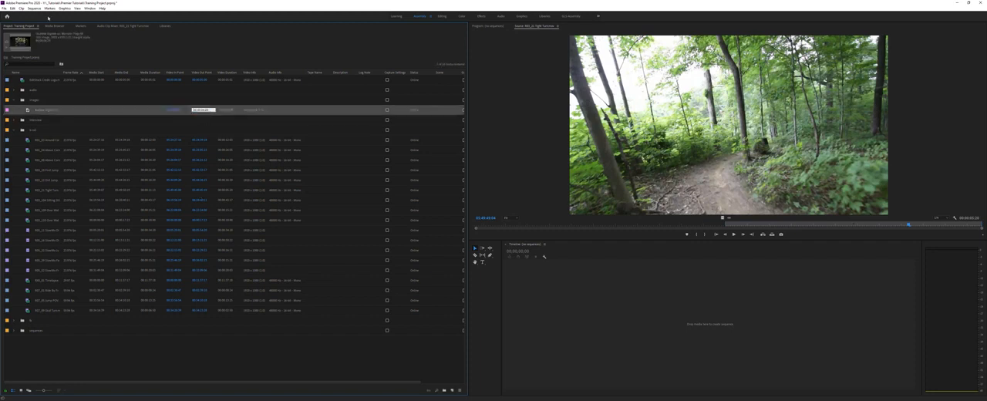
{"action": "left_click", "coordinate": [236, 100]}
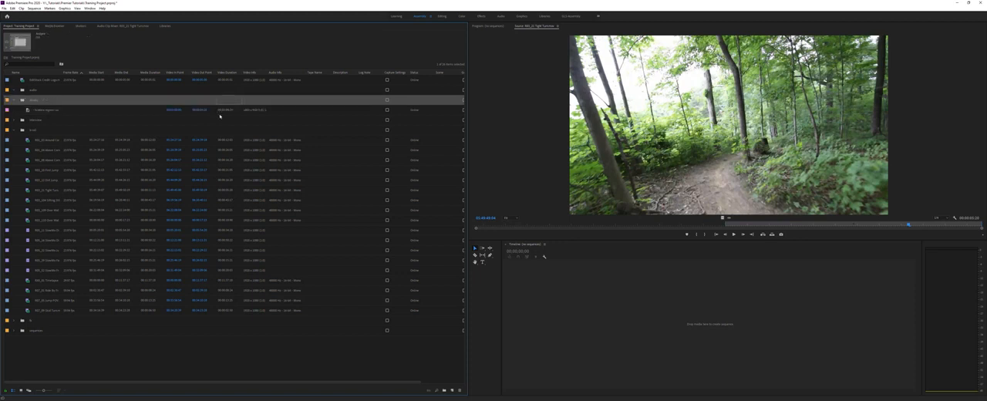
{"action": "left_click", "coordinate": [200, 110]}
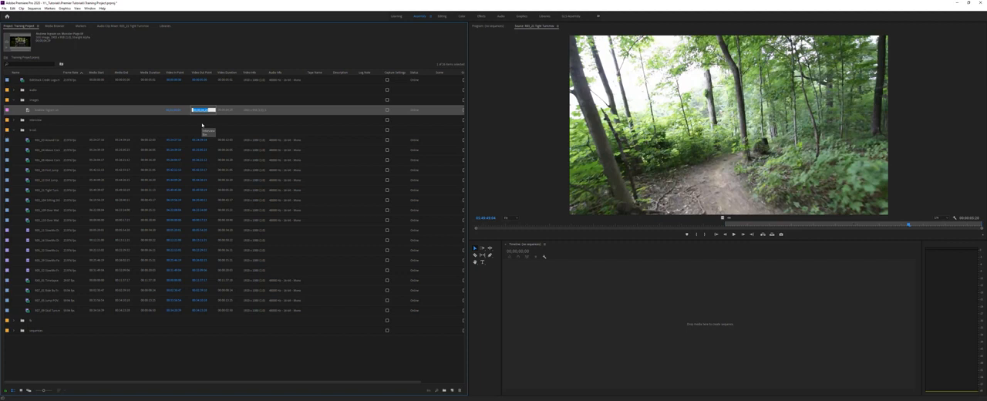
{"action": "type", "text": "4"}
{"action": "key", "text": "Return"}
Step: Sort the project list by Log Note and look through the remaining metadata columns
{"action": "left_click", "coordinate": [367, 73]}
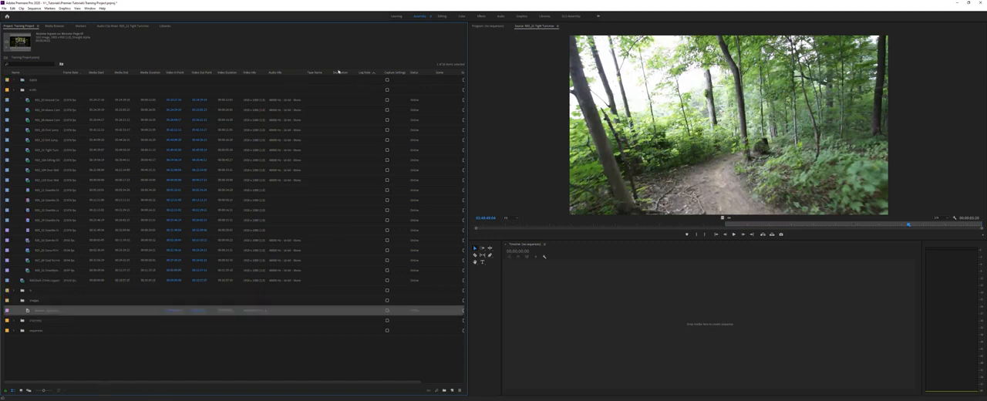
{"action": "left_click", "coordinate": [358, 382]}
{"action": "left_click_drag", "start_coordinate": [362, 384], "coordinate": [406, 383]}
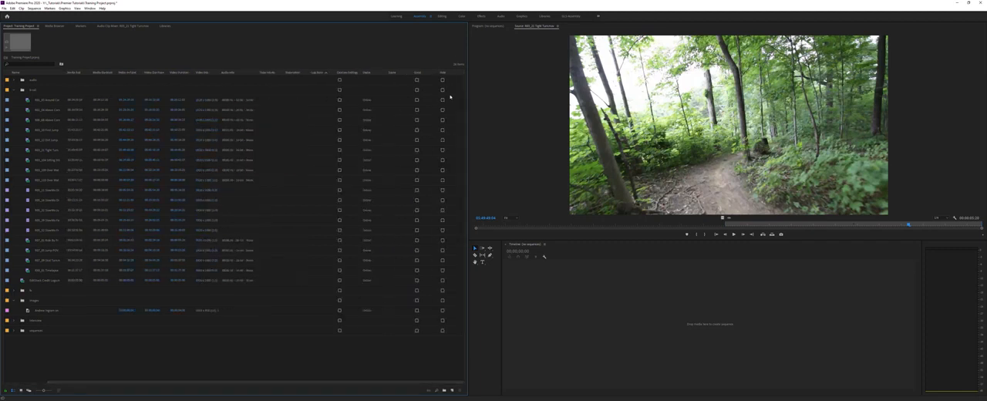
{"action": "left_click", "coordinate": [30, 383]}
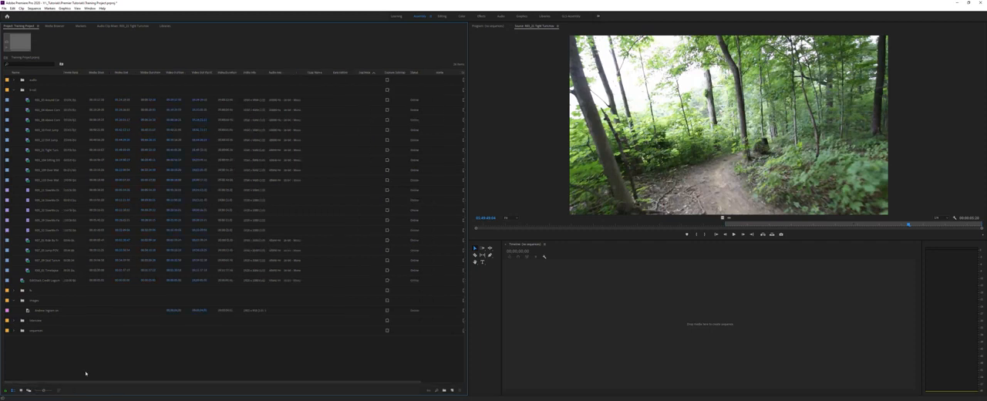